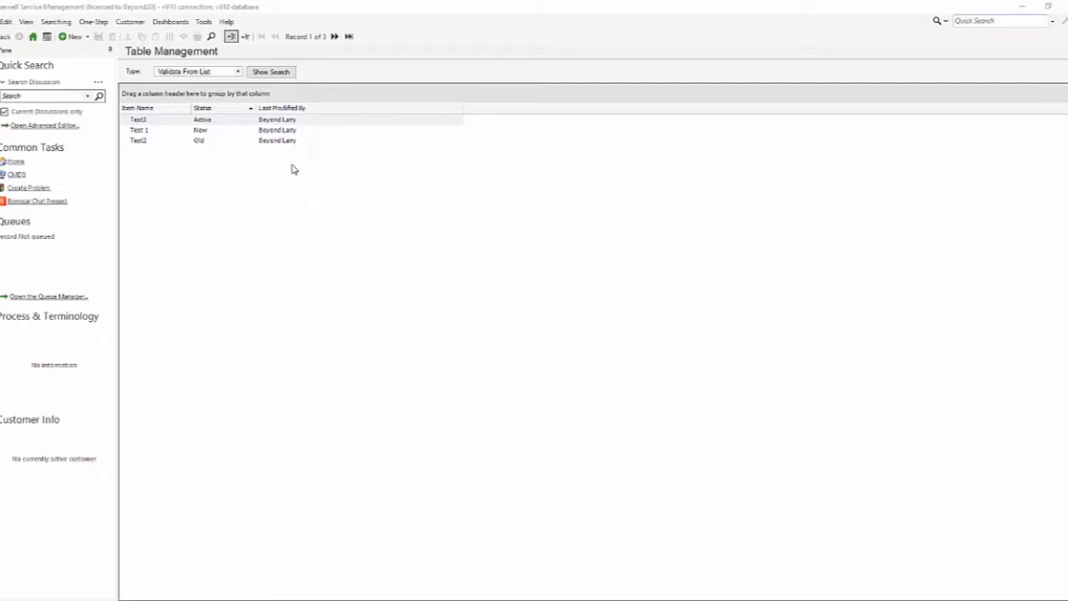
# Create a Validate From List item named 'Test4' with Status Old and go back to the item grid.
pyautogui.click(73, 37)
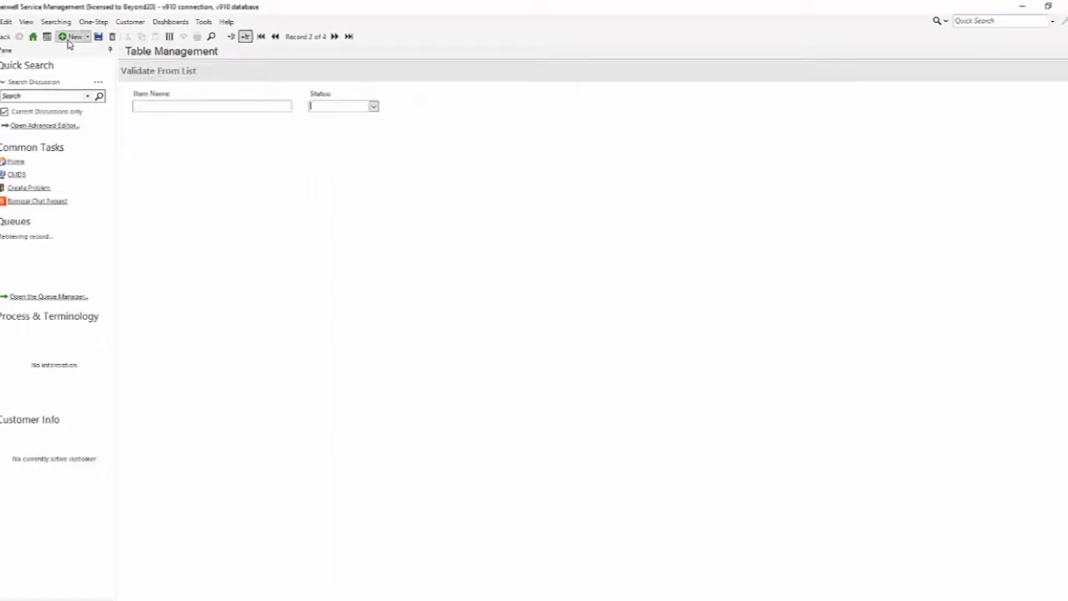
pyautogui.click(173, 105)
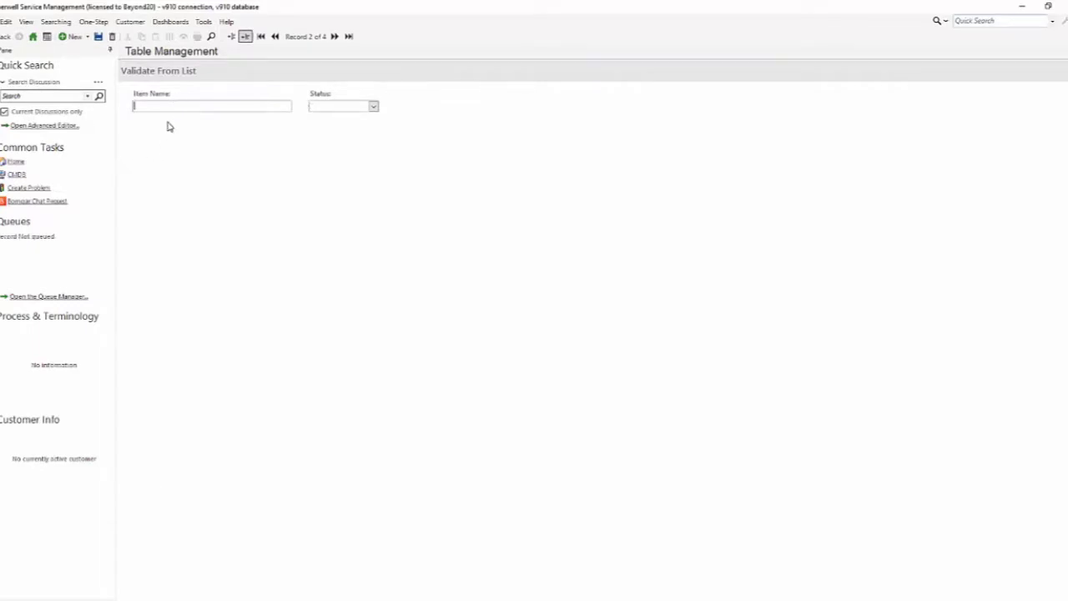
pyautogui.write('Test4')
pyautogui.click(372, 106)
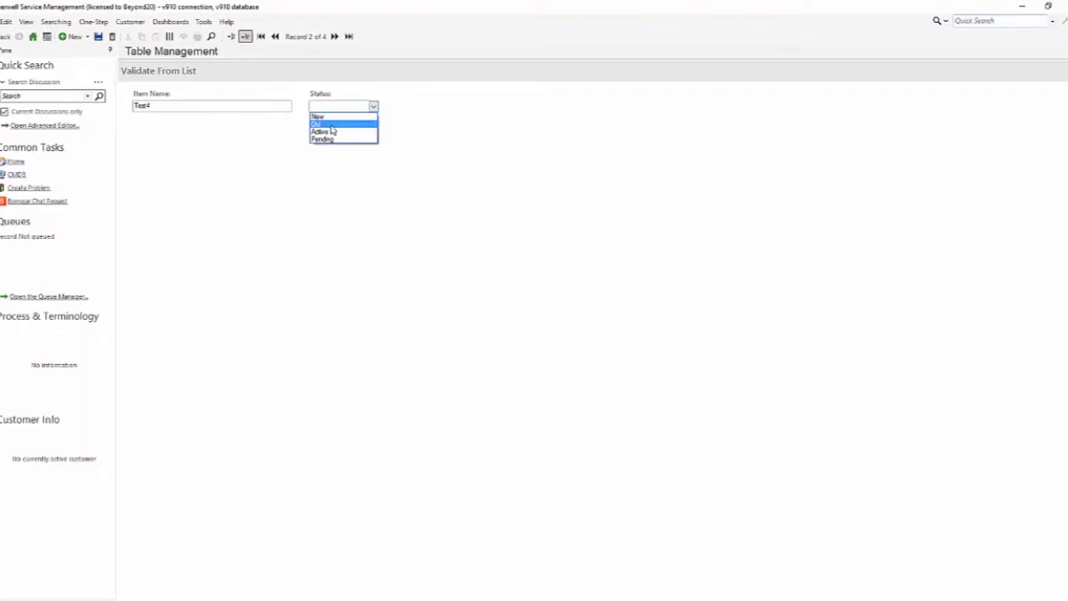
pyautogui.click(331, 125)
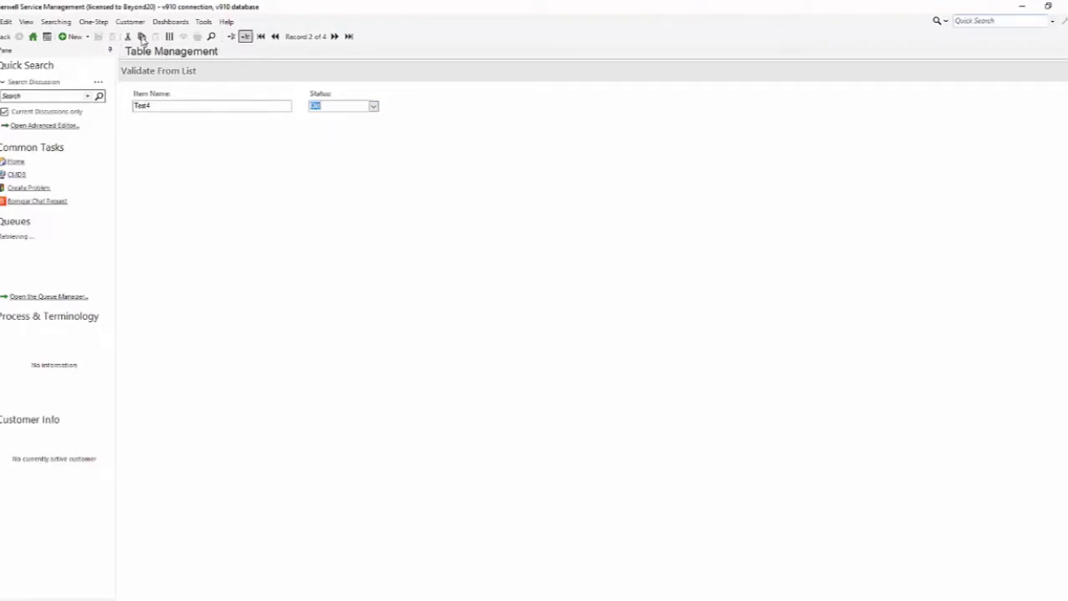
pyautogui.click(231, 37)
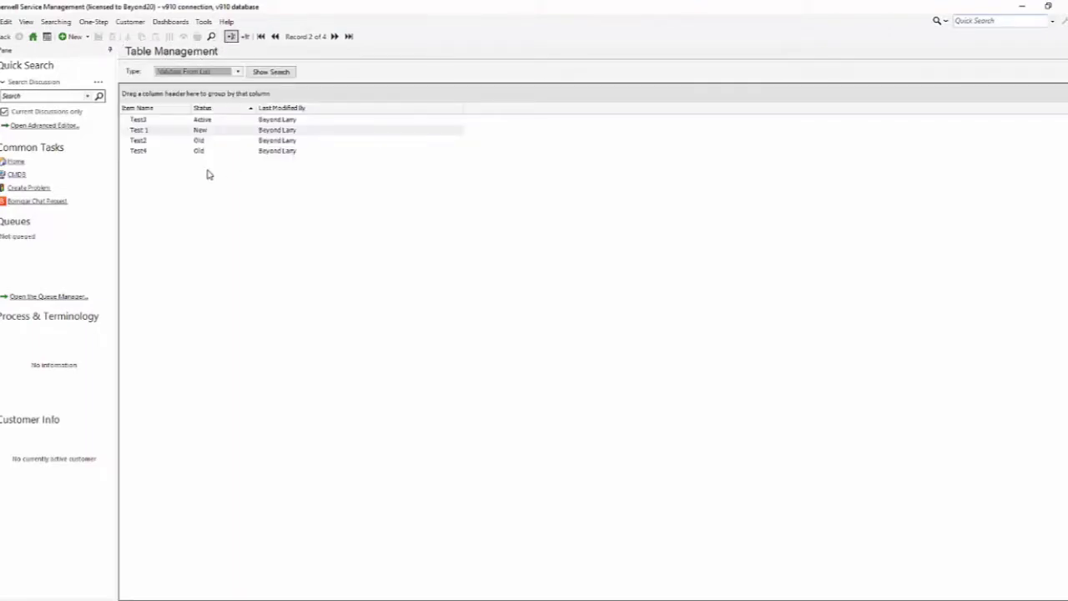
# Select the Test4 row in the Validate From List grid.
pyautogui.click(197, 154)
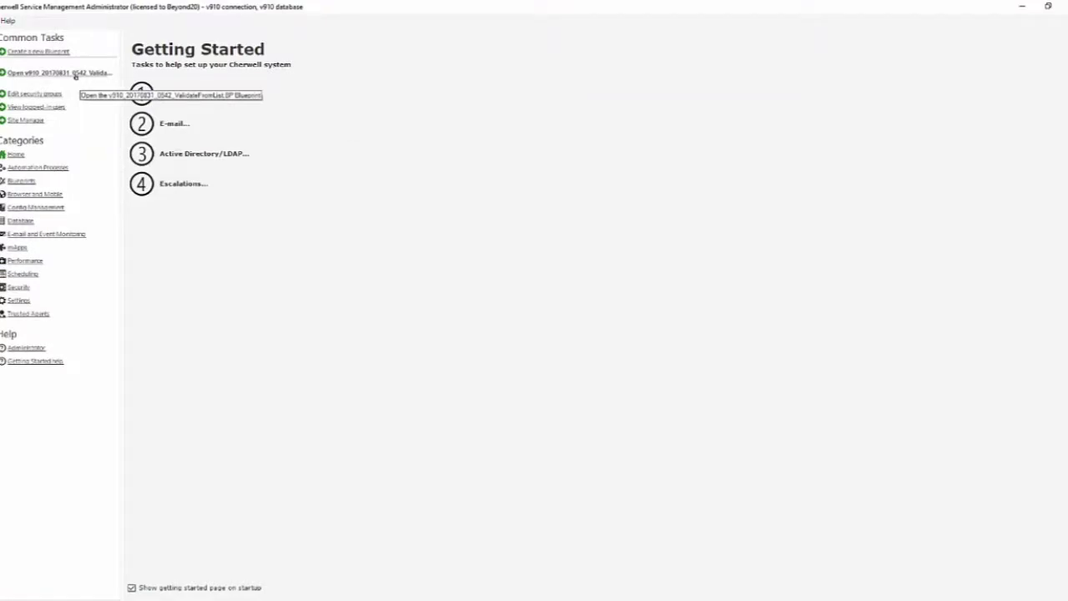
# Open the ValidateFromList blueprint and select the Validate from List Status lookup table.
pyautogui.click(76, 76)
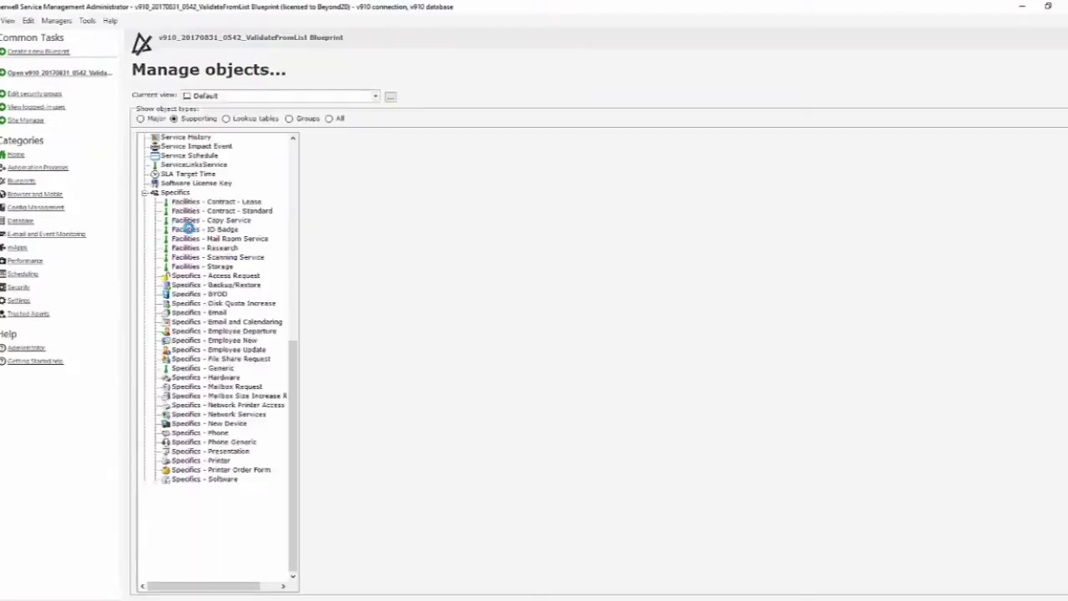
pyautogui.click(253, 133)
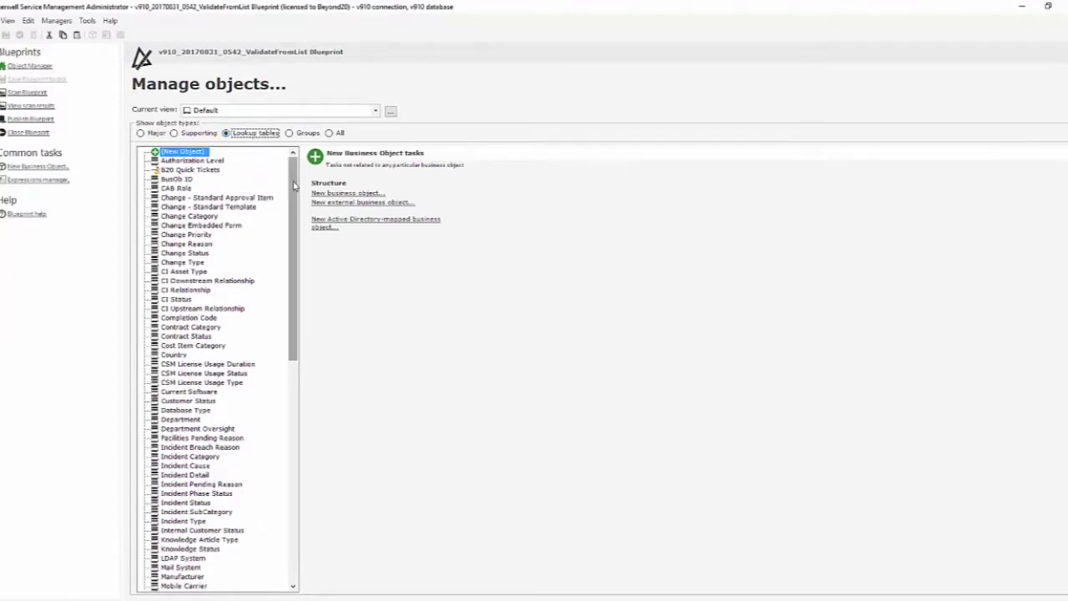
pyautogui.moveTo(292, 185); pyautogui.dragTo(288, 409)
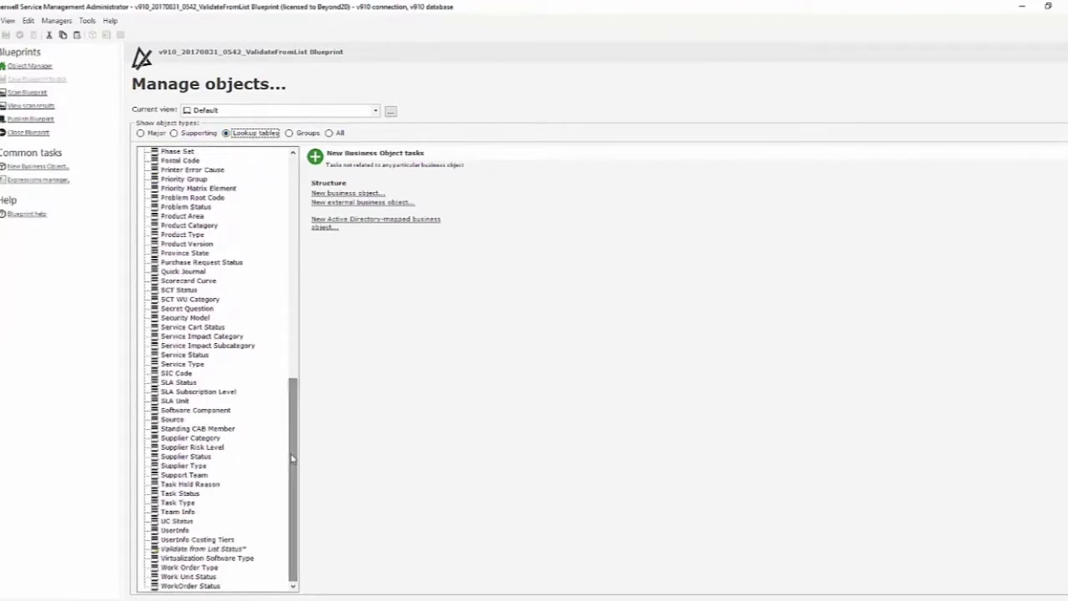
pyautogui.click(208, 549)
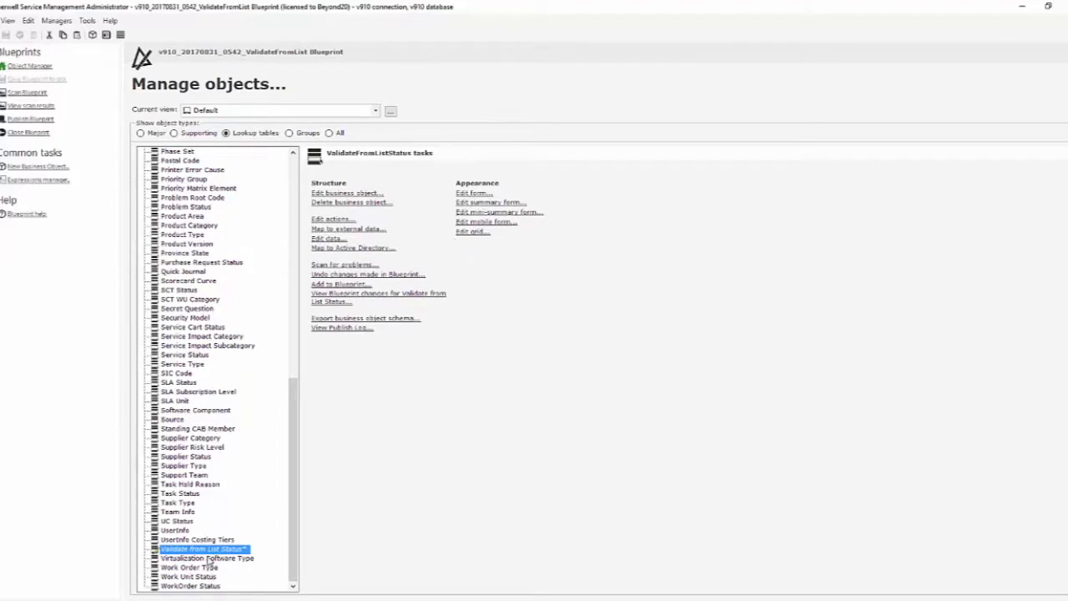
# Start creating a new Lookup business object in the blueprint.
pyautogui.click(294, 173)
pyautogui.click(294, 172)
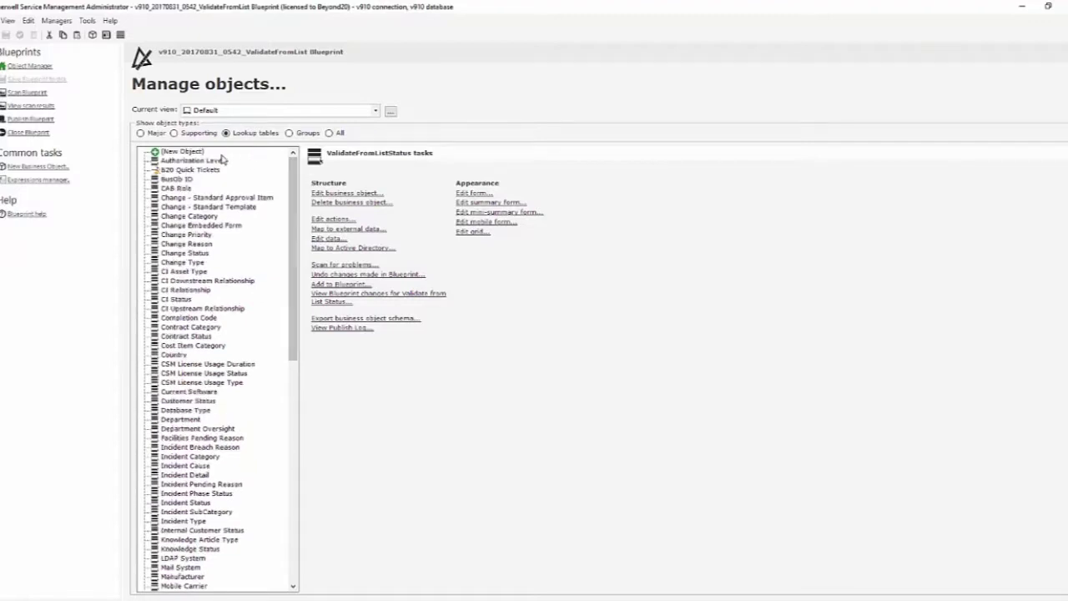
pyautogui.click(175, 152)
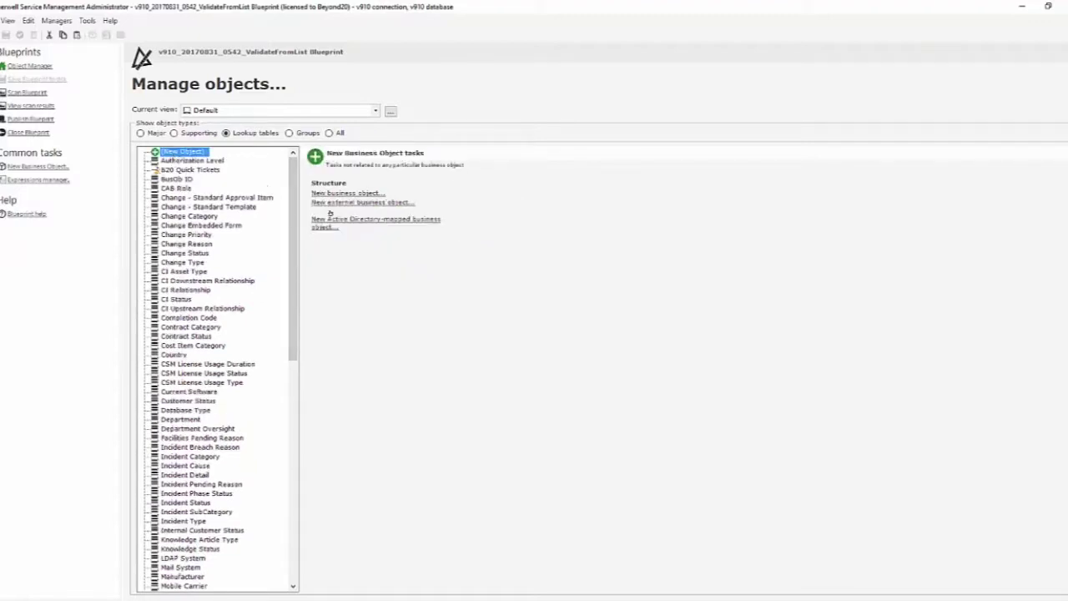
pyautogui.click(347, 194)
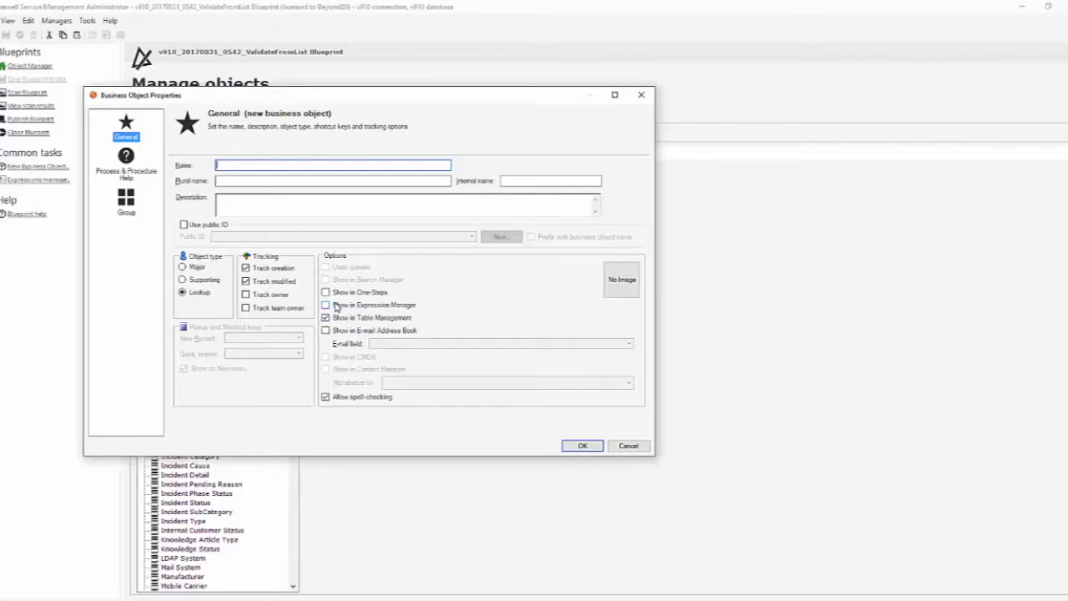
pyautogui.click(626, 445)
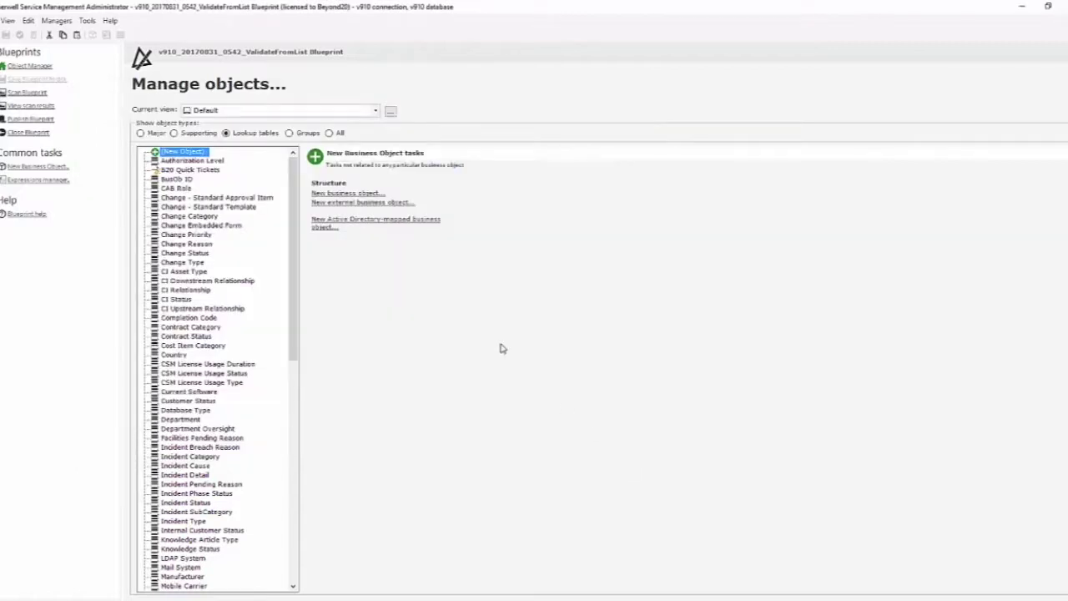
pyautogui.moveTo(298, 291); pyautogui.dragTo(320, 534)
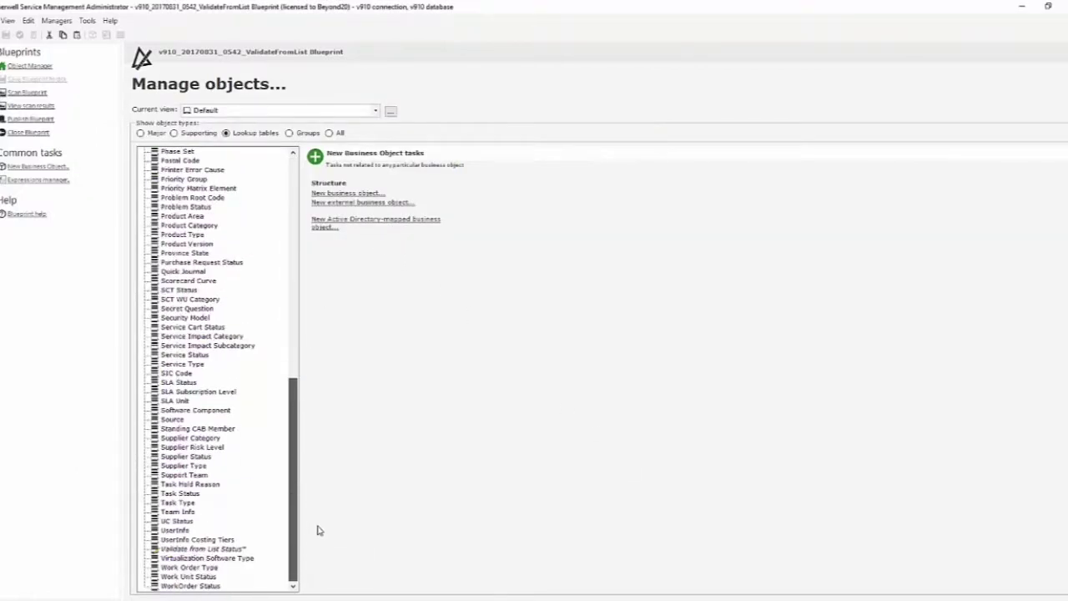
# Check the Status field of the Validate from List Status table, then open its empty blueprint data.
pyautogui.click(186, 550)
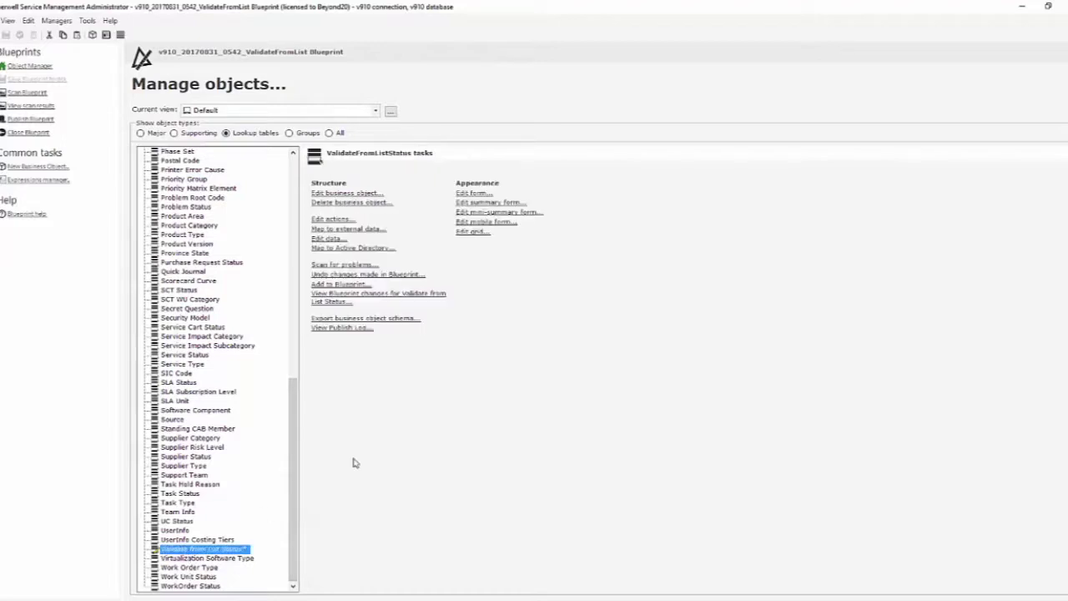
pyautogui.click(365, 194)
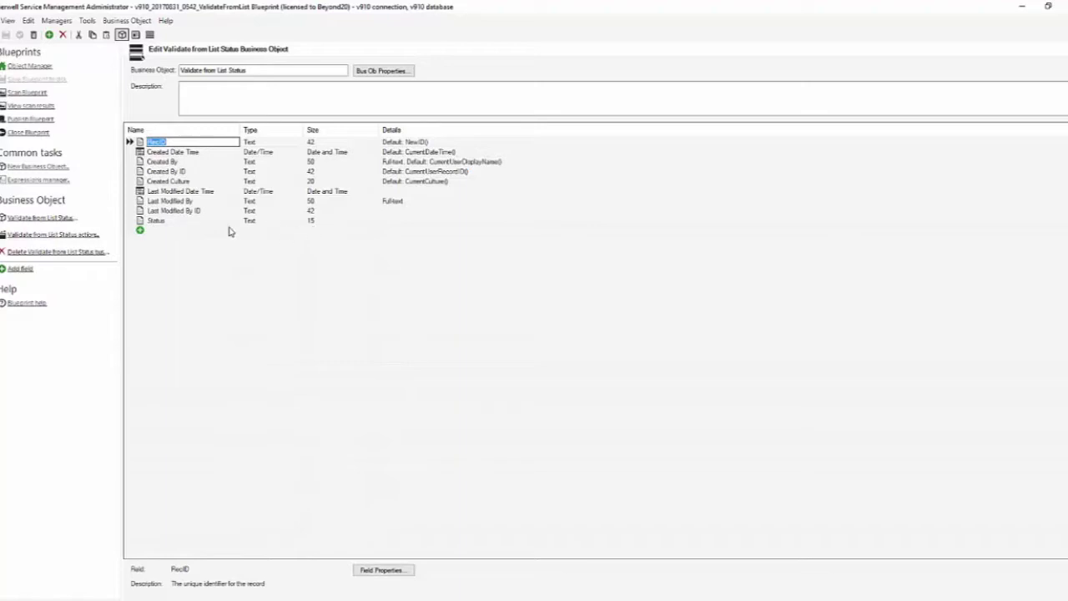
pyautogui.click(158, 222)
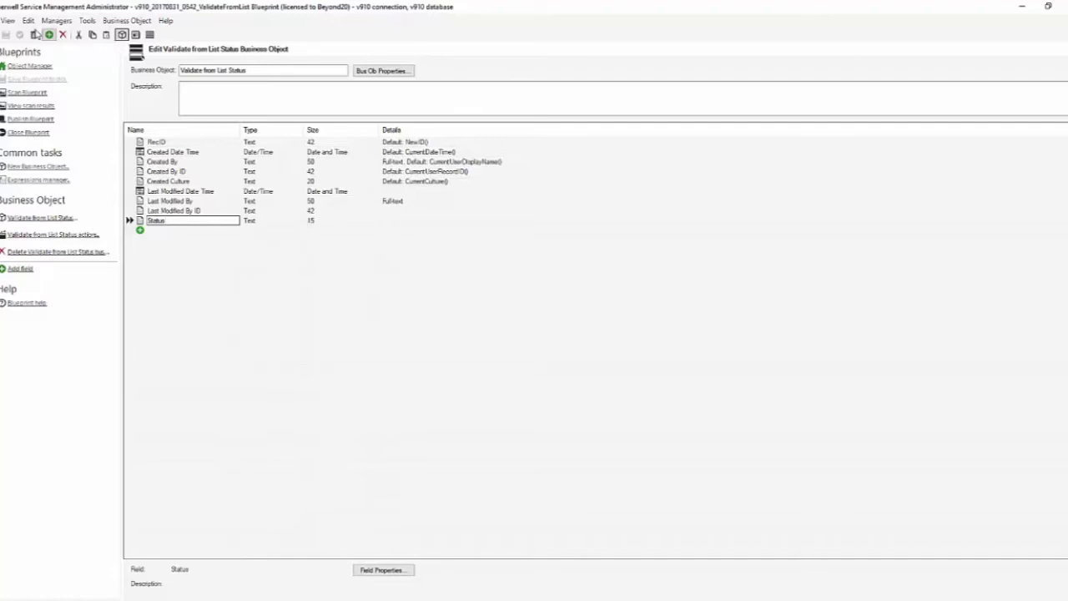
pyautogui.click(25, 65)
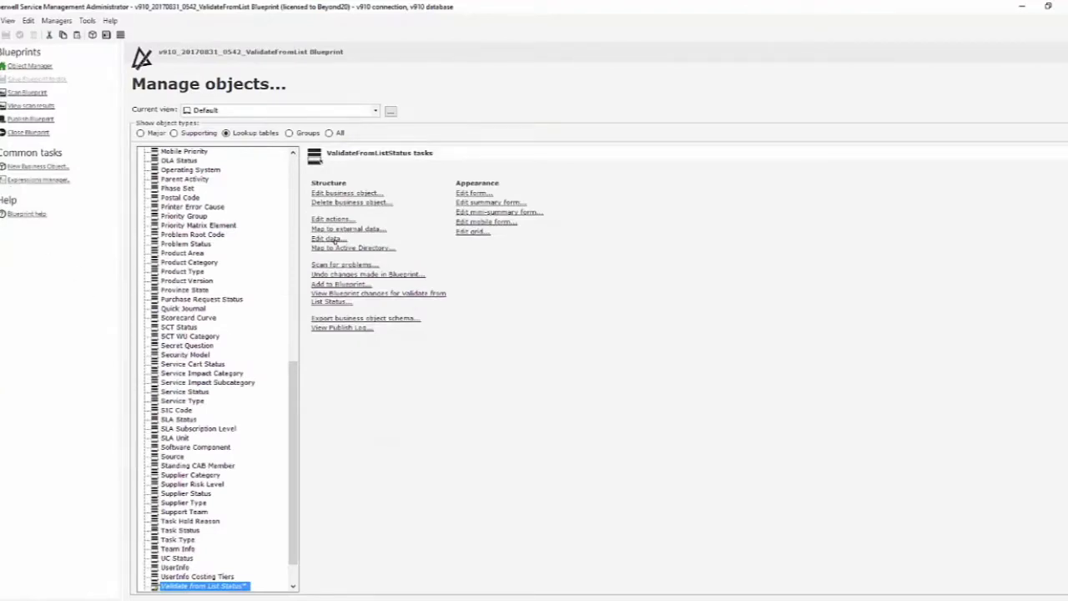
pyautogui.click(333, 239)
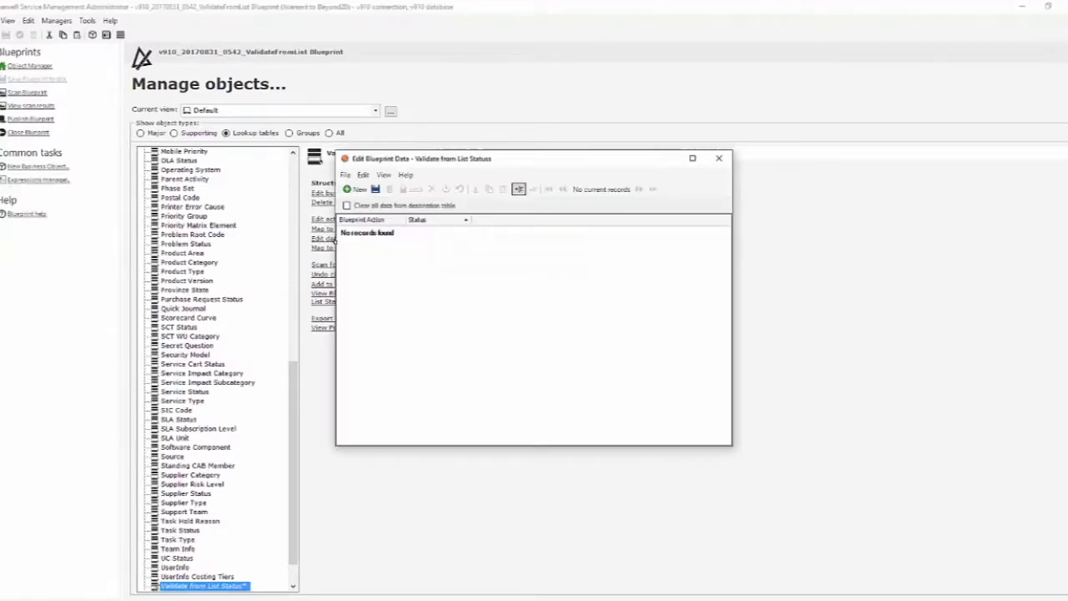
# Add and save the blueprint data records Old, New and Active.
pyautogui.click(353, 191)
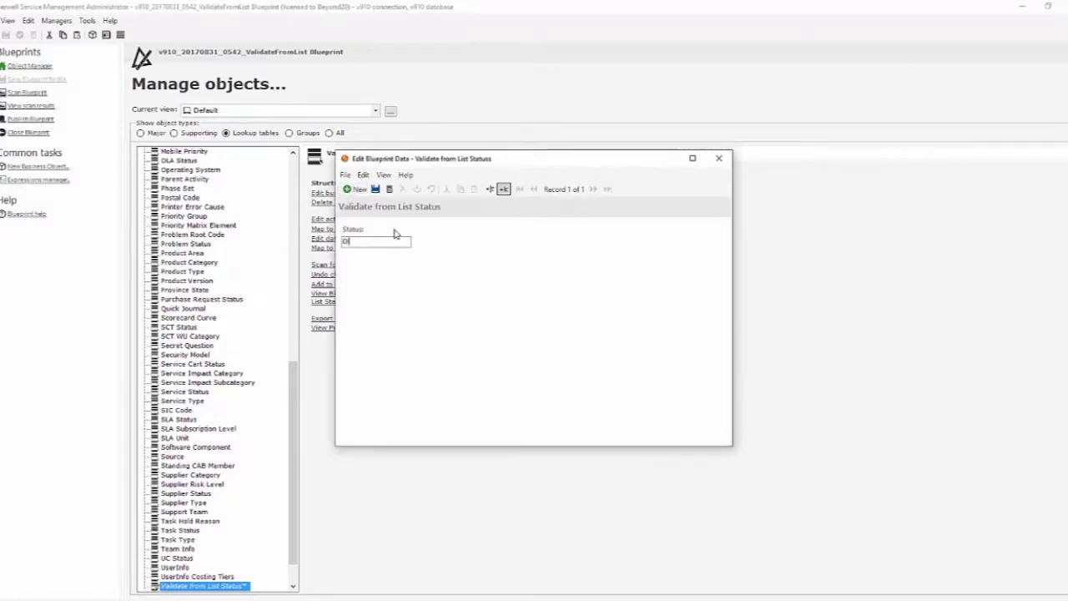
pyautogui.click(351, 190)
pyautogui.click(539, 304)
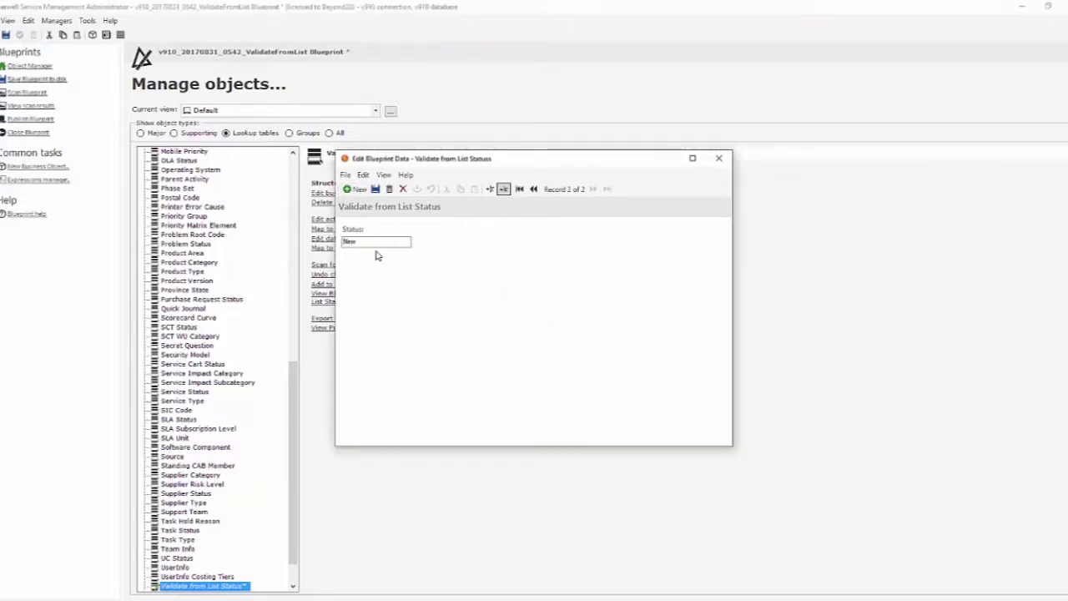
pyautogui.click(367, 191)
pyautogui.write('Active')
pyautogui.click(375, 189)
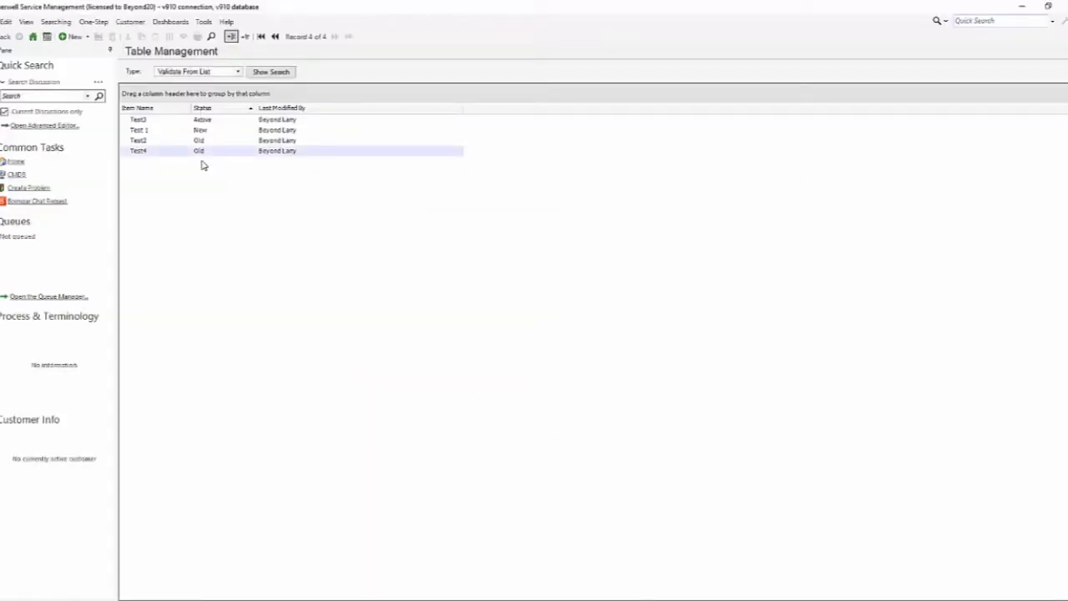
# Open Test4 in the client and review its Status choices, leaving it at Old.
pyautogui.doubleClick(201, 154)
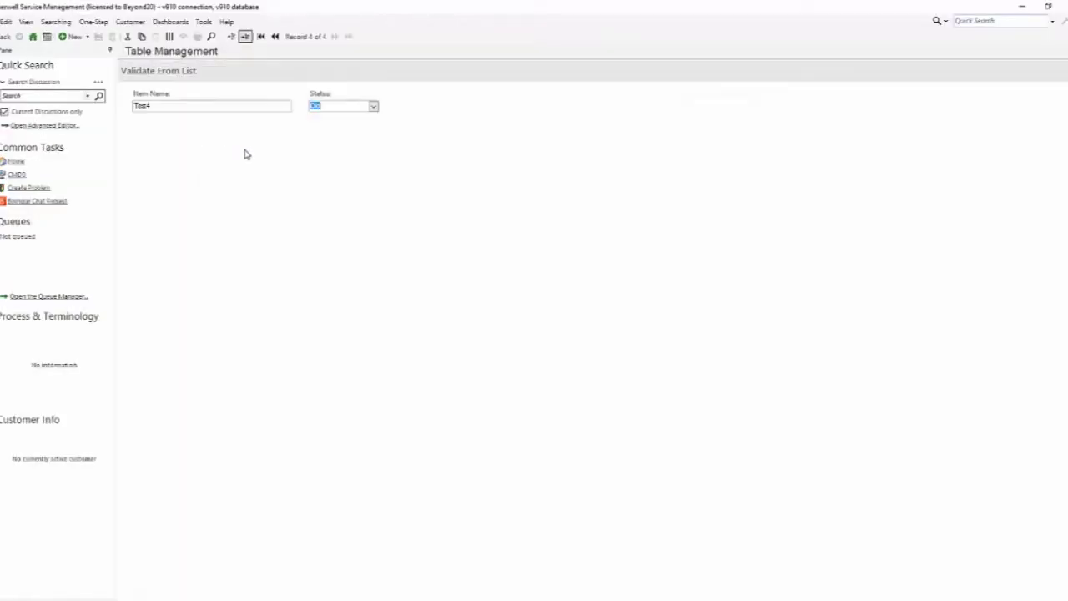
pyautogui.click(374, 107)
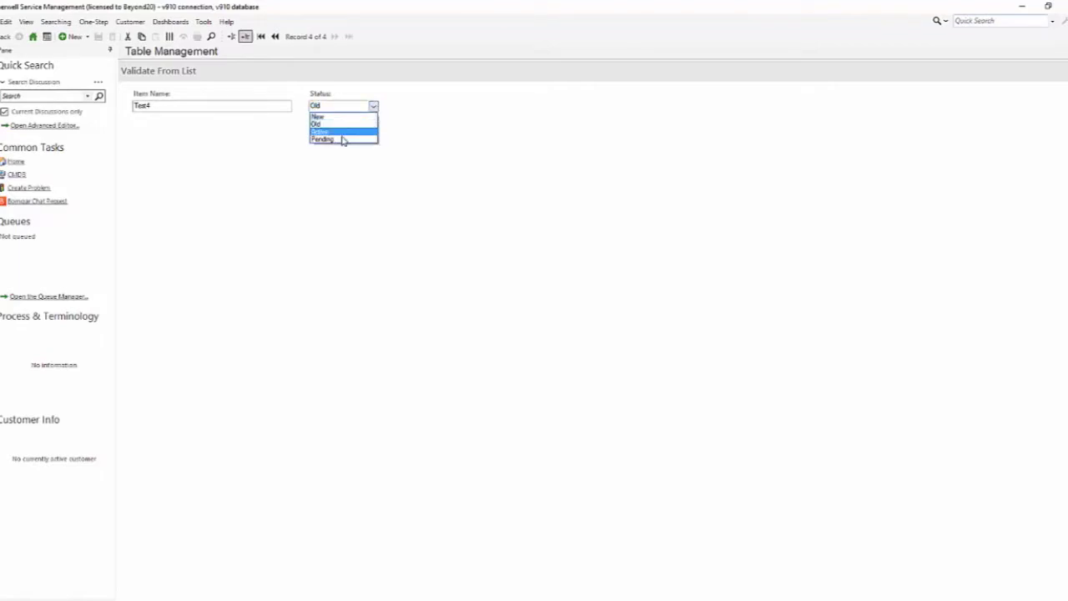
pyautogui.click(311, 344)
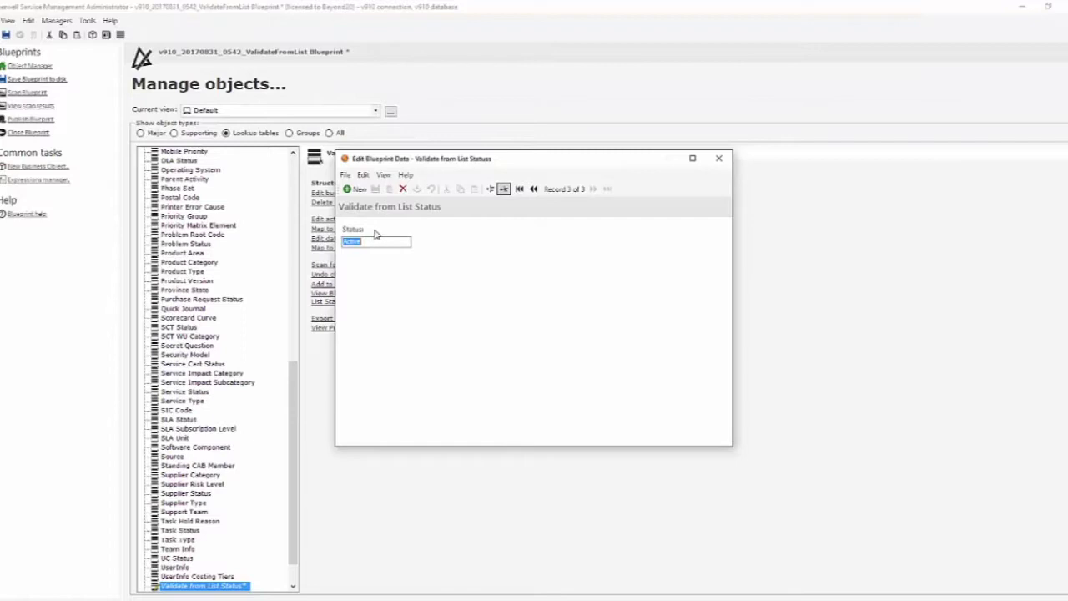
# Save a new 'Pending' Status record and close the Edit Blueprint Data window.
pyautogui.click(354, 191)
pyautogui.click(376, 189)
pyautogui.click(719, 158)
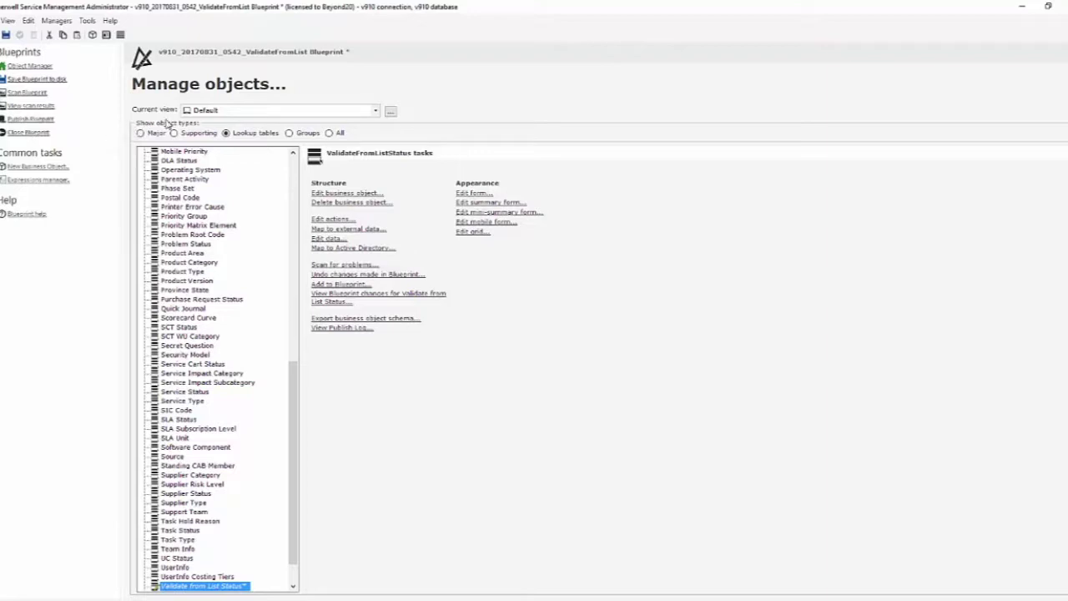
# Edit the Validate From List supporting object and right-click its Status field.
pyautogui.click(174, 134)
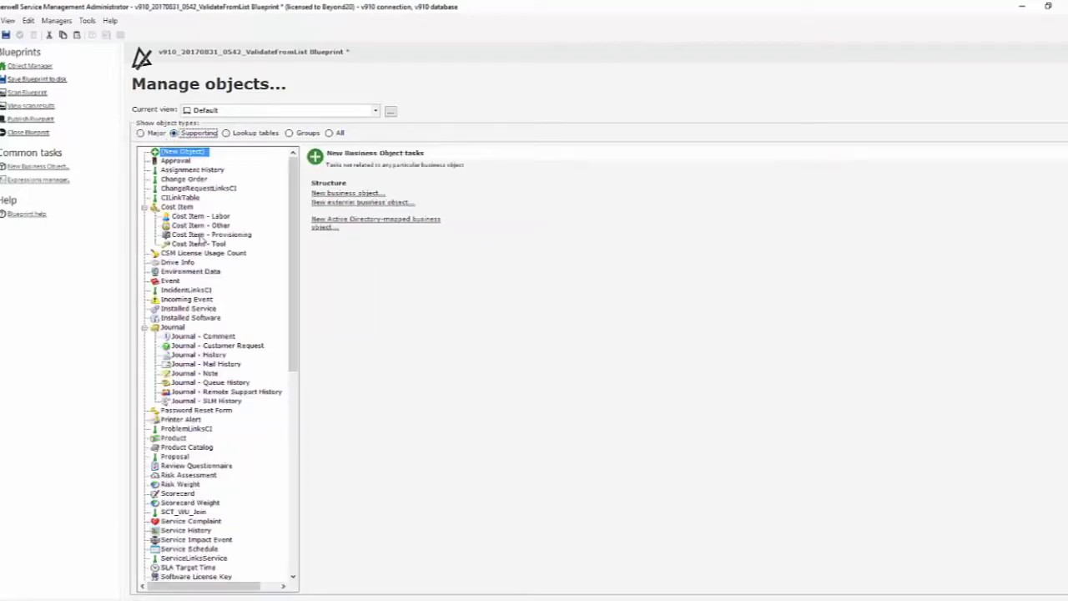
pyautogui.moveTo(296, 203); pyautogui.dragTo(327, 460)
pyautogui.click(179, 568)
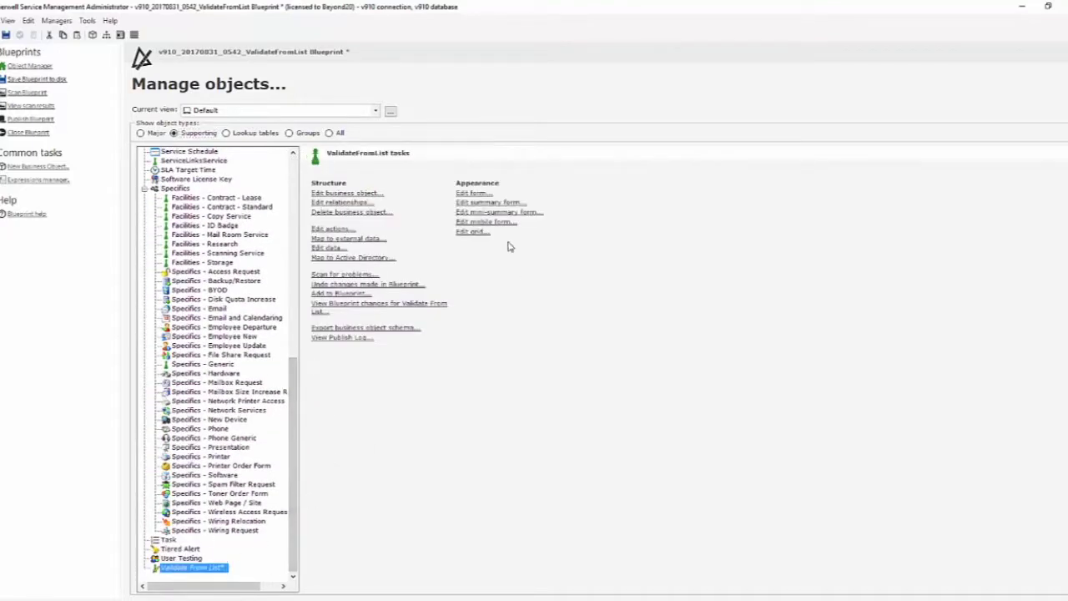
pyautogui.click(361, 195)
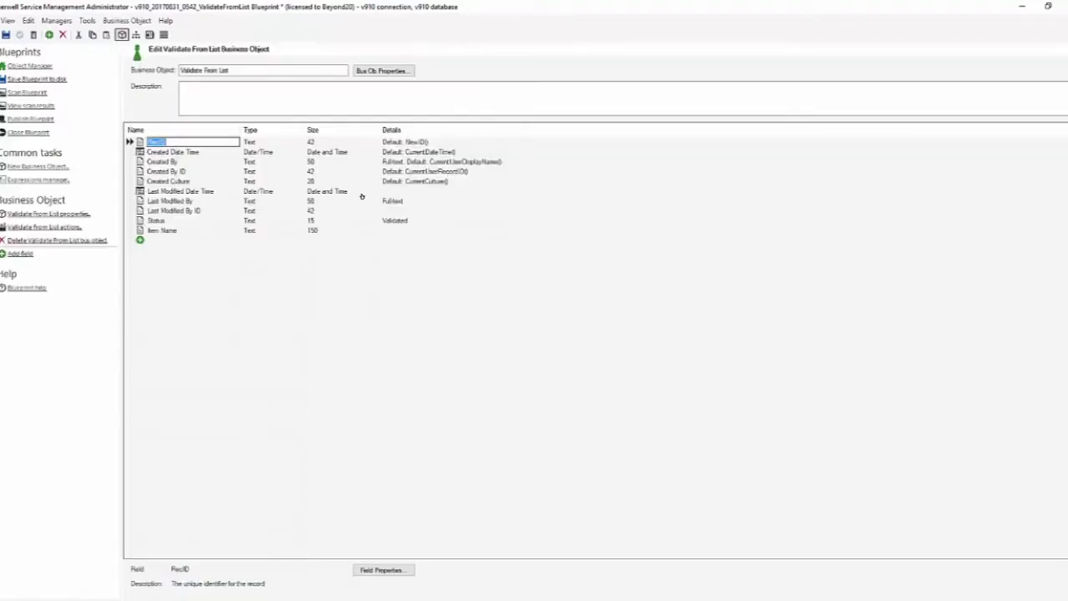
pyautogui.click(162, 221)
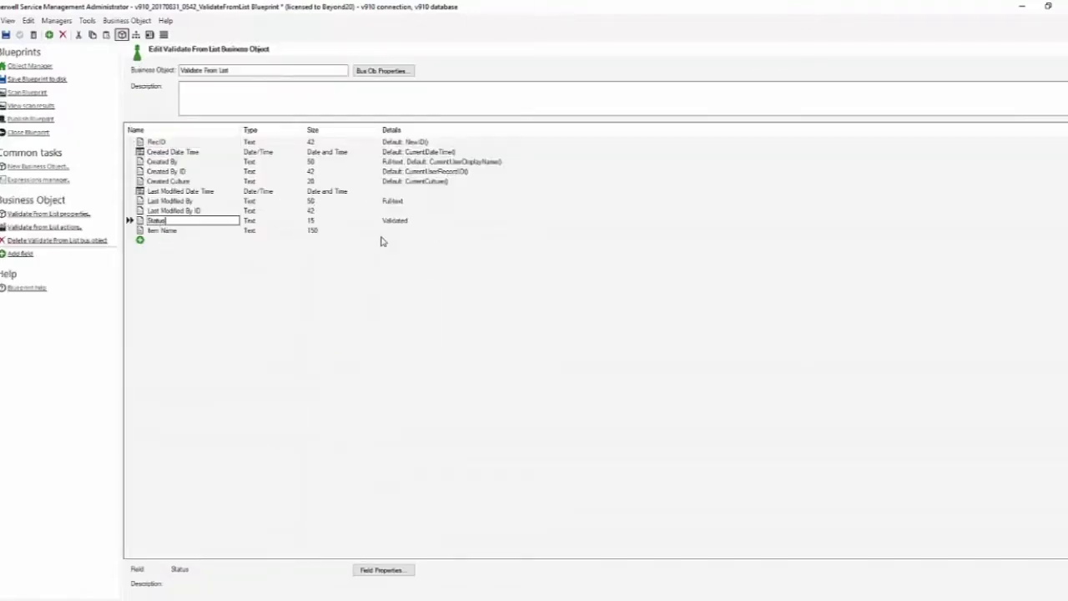
pyautogui.rightClick(156, 220)
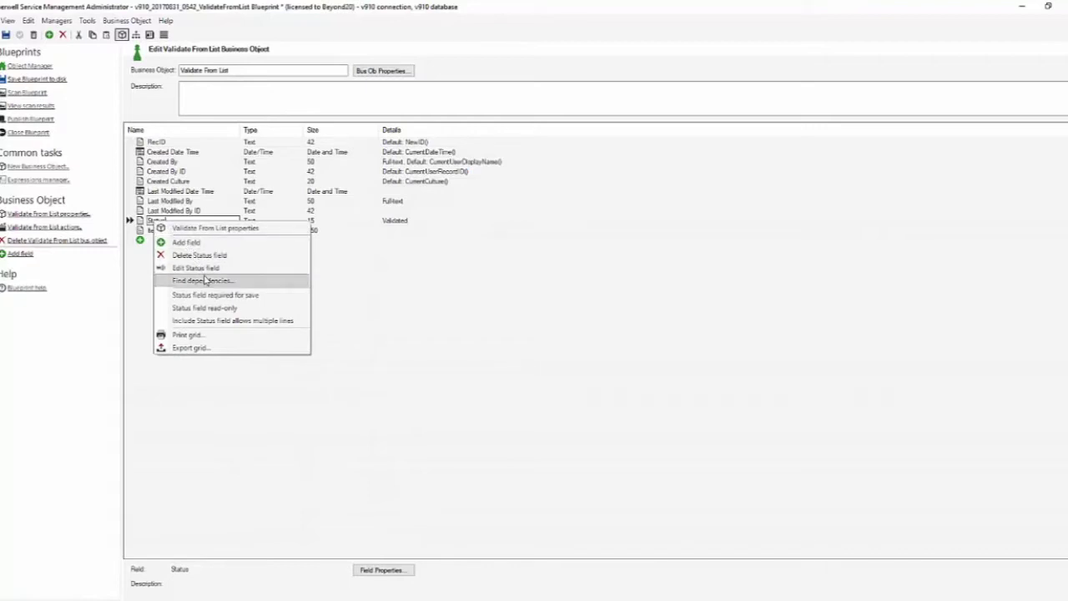
# In the Status field's Validation/Auto-populate settings, uncheck 'Validate from list' (New, Old, Active, Pending).
pyautogui.click(202, 268)
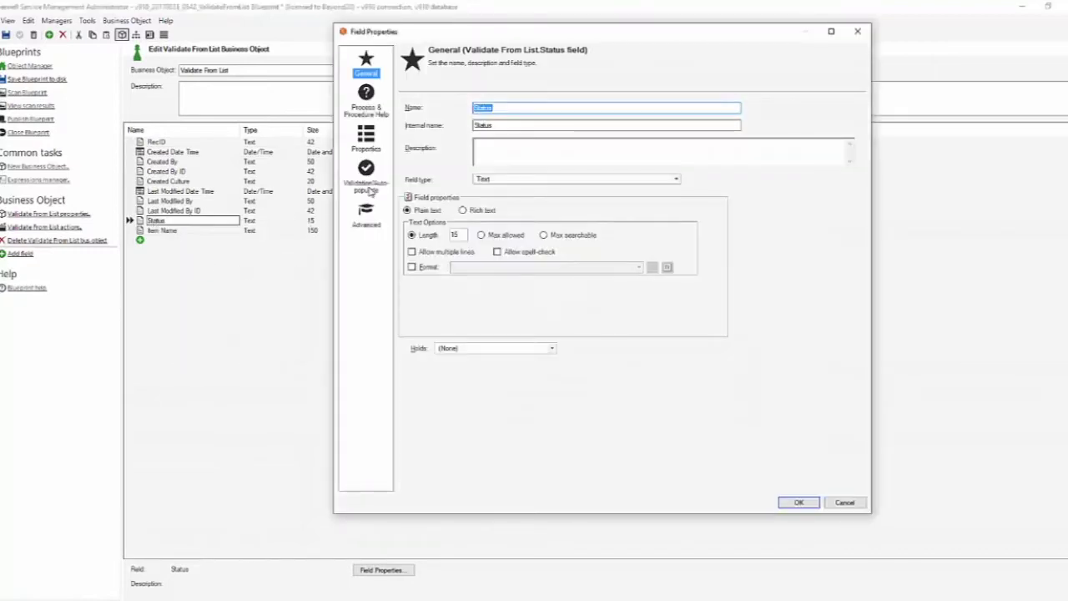
pyautogui.click(368, 189)
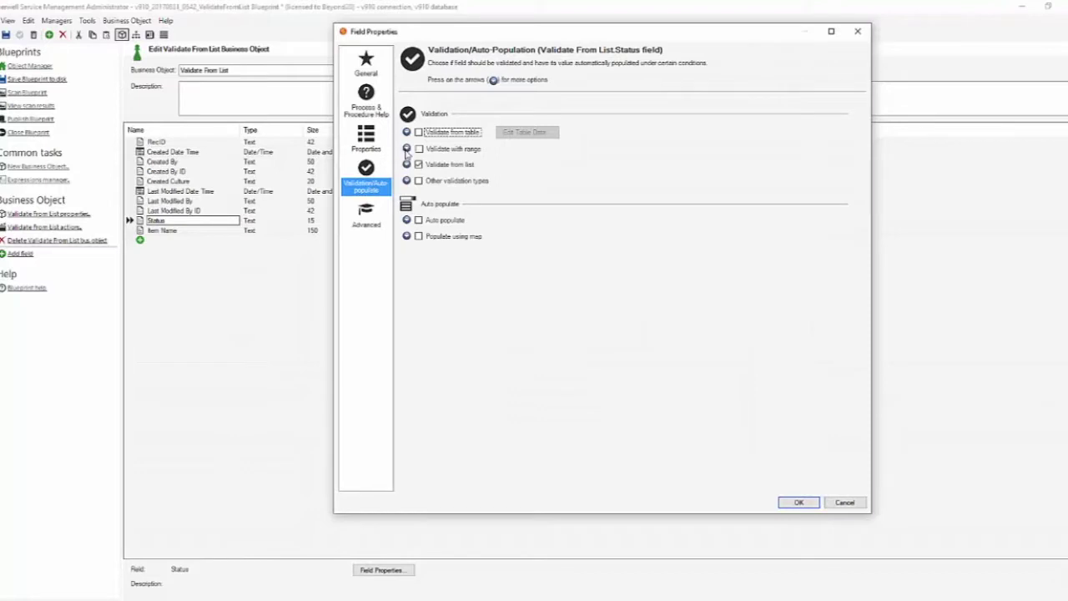
pyautogui.click(406, 165)
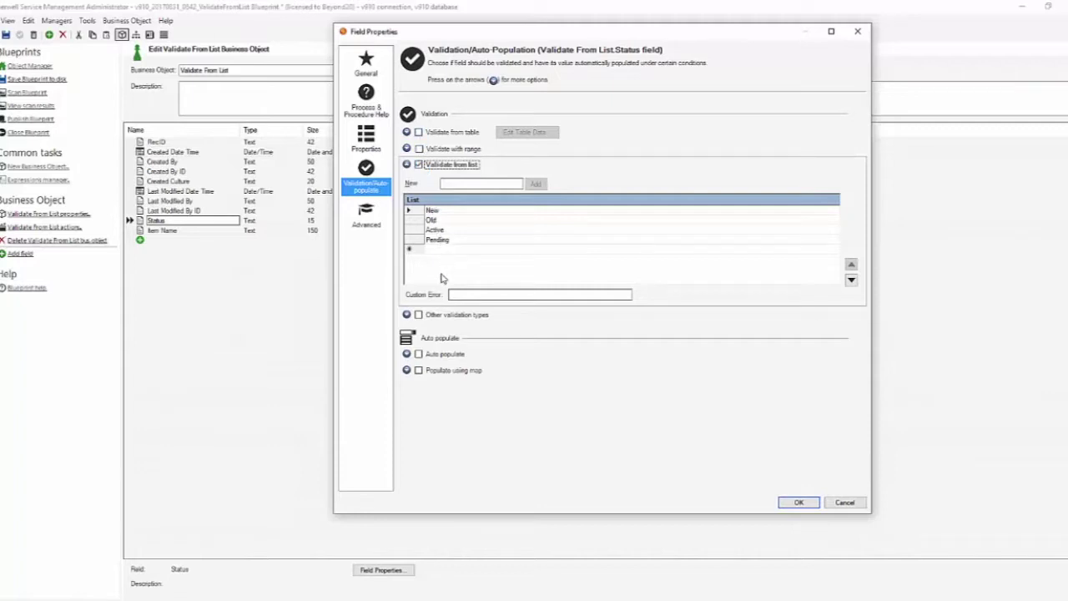
pyautogui.click(419, 166)
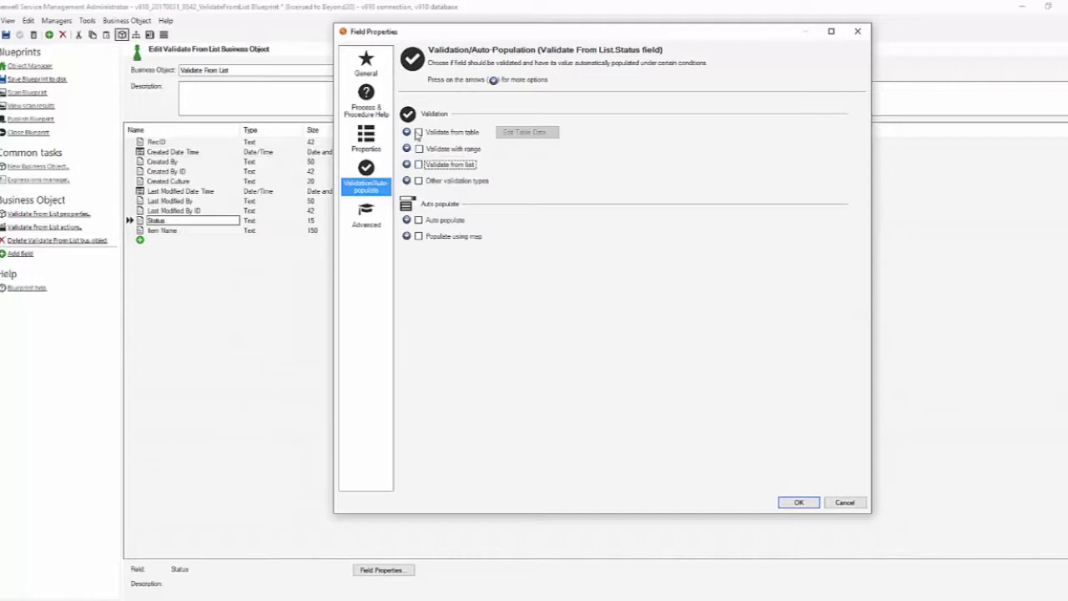
# Validate Status from the Validate from List Status lookup table's Status field, using first match on conflict.
pyautogui.click(418, 133)
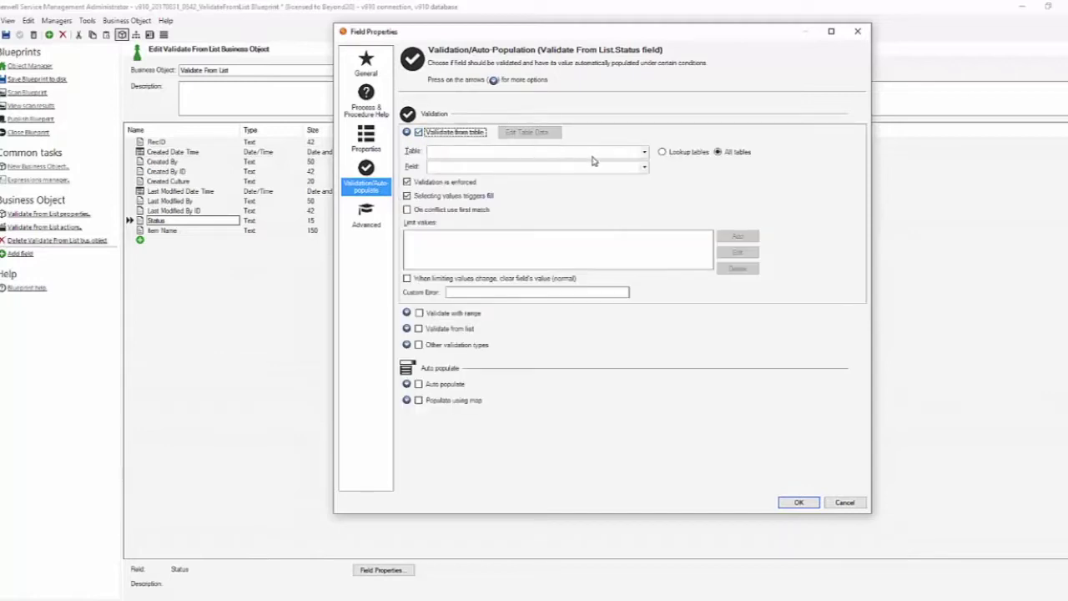
pyautogui.click(673, 154)
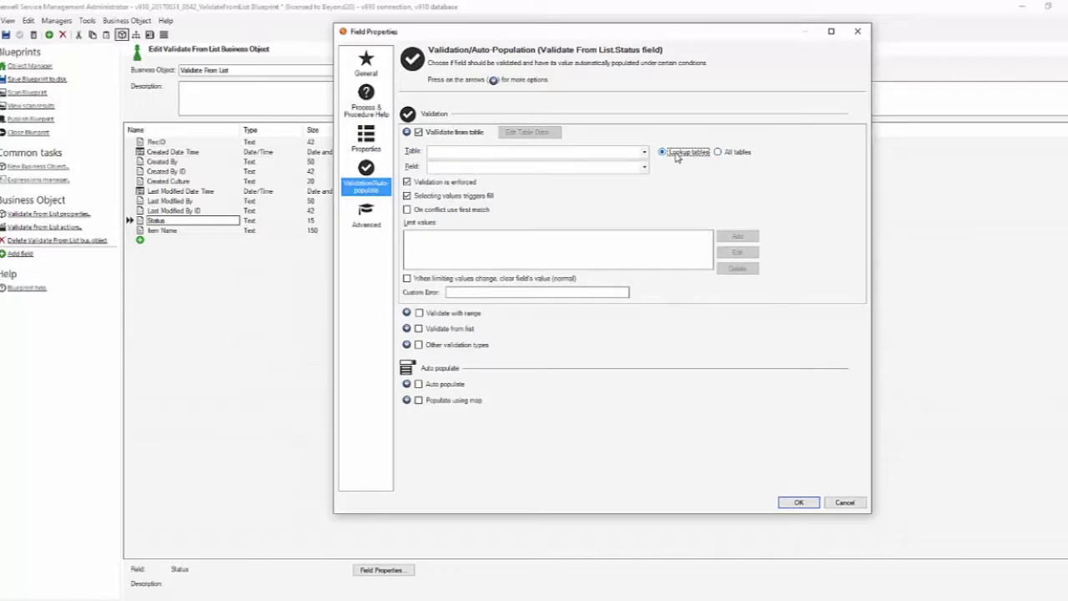
pyautogui.click(644, 153)
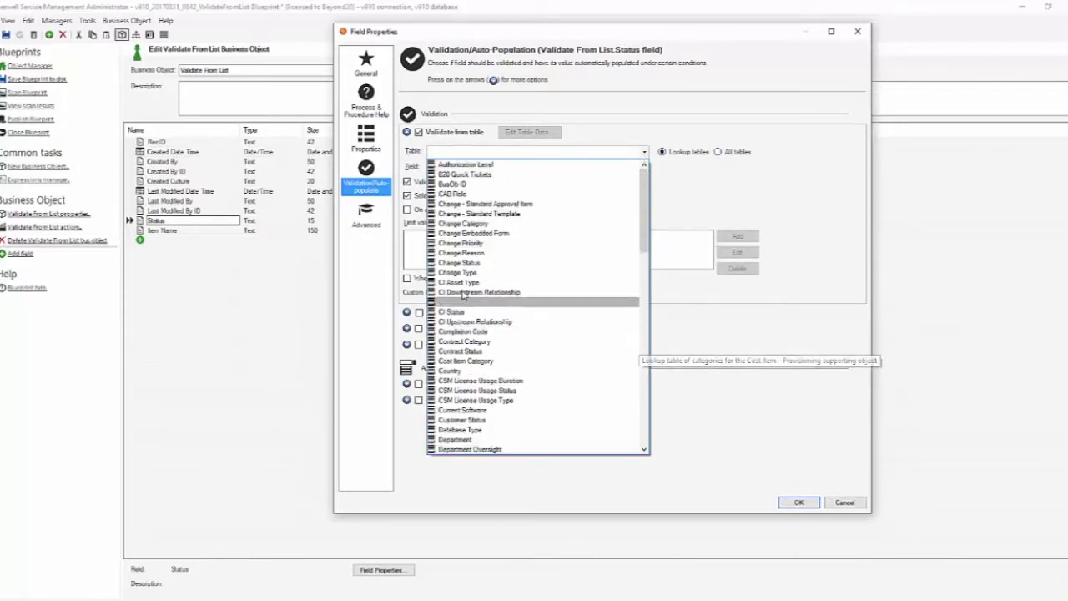
pyautogui.scroll(-15, 463, 322)
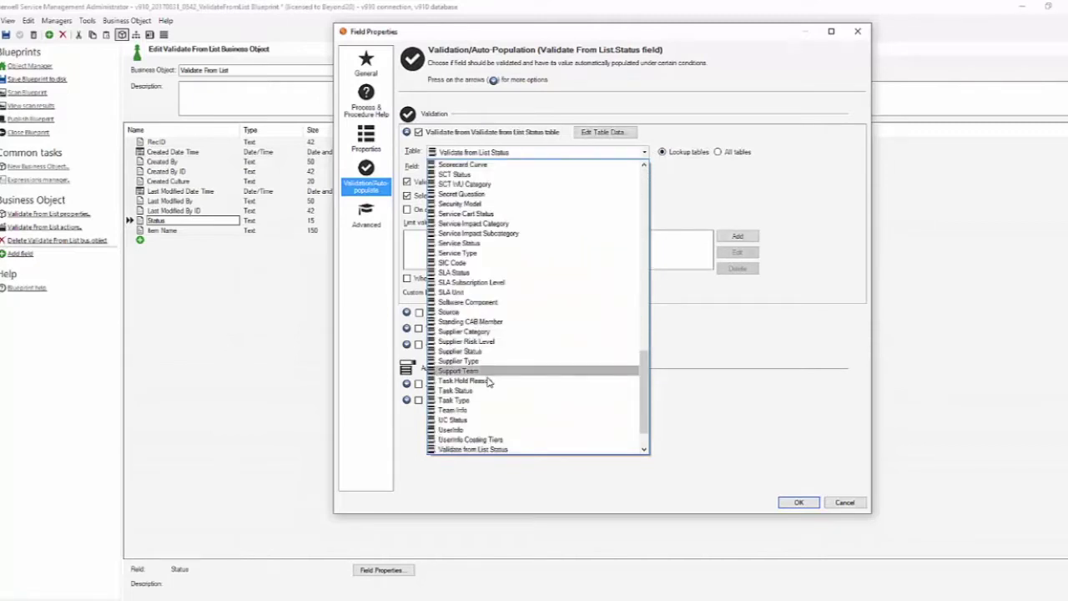
pyautogui.scroll(-2, 489, 381)
pyautogui.click(475, 410)
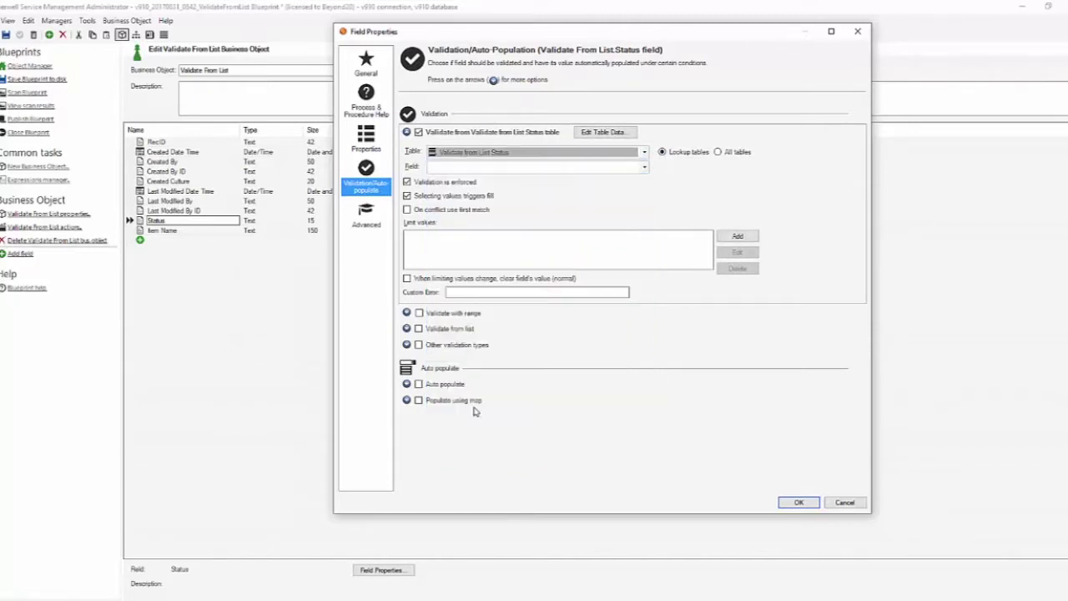
pyautogui.click(645, 167)
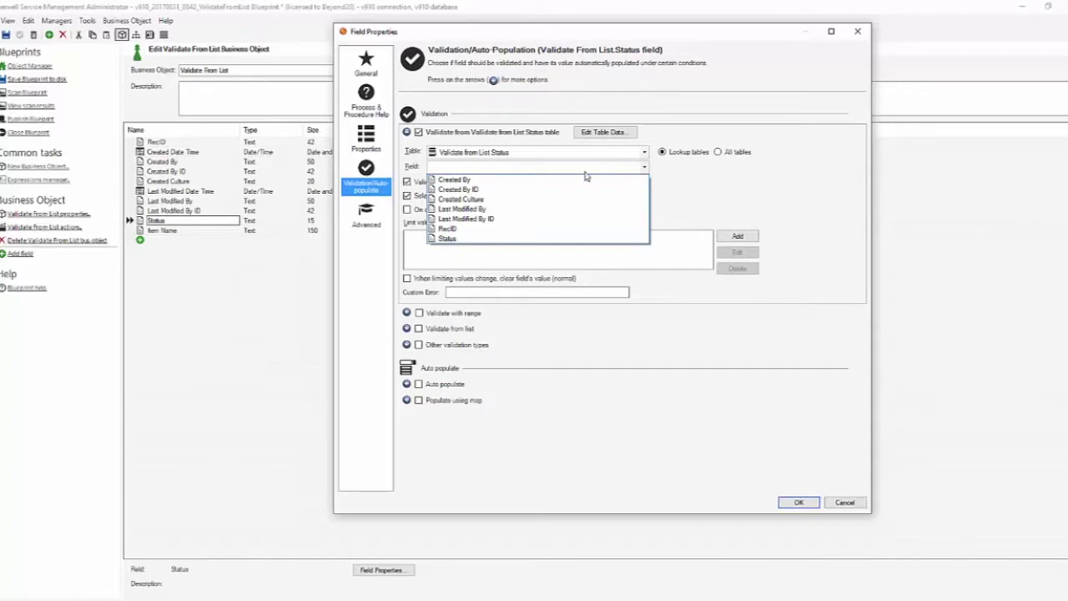
pyautogui.click(477, 241)
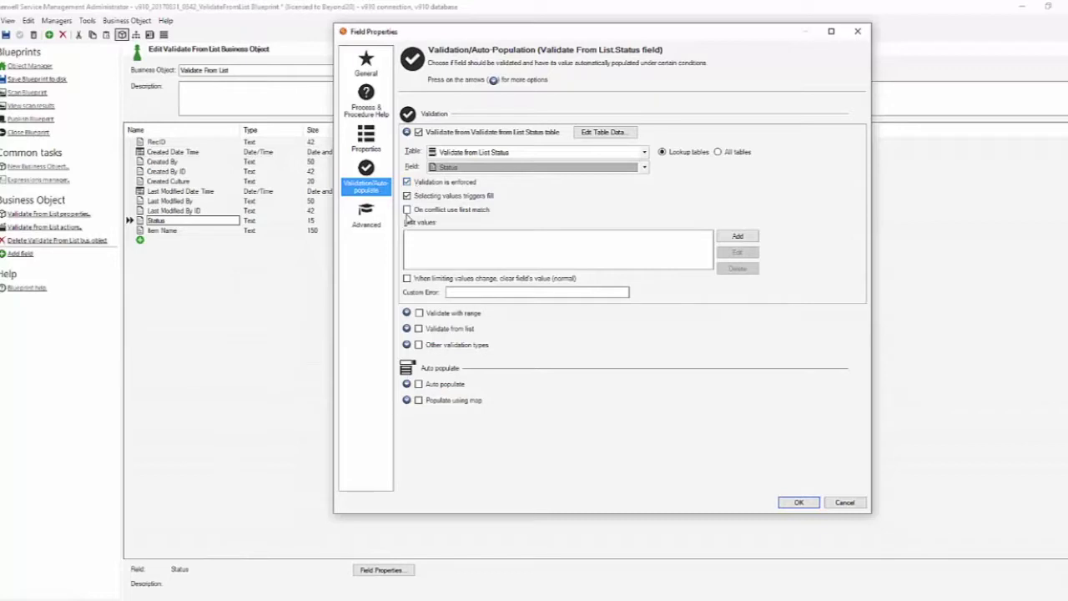
pyautogui.click(407, 213)
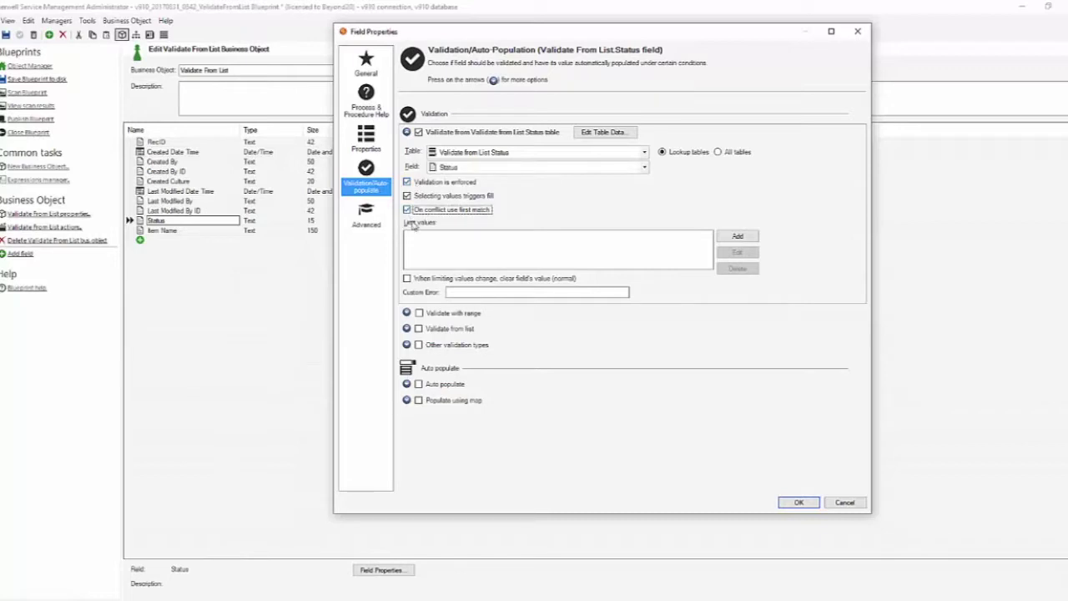
# Turn on clearing the field's value when limiting values change, then confirm with OK.
pyautogui.click(415, 282)
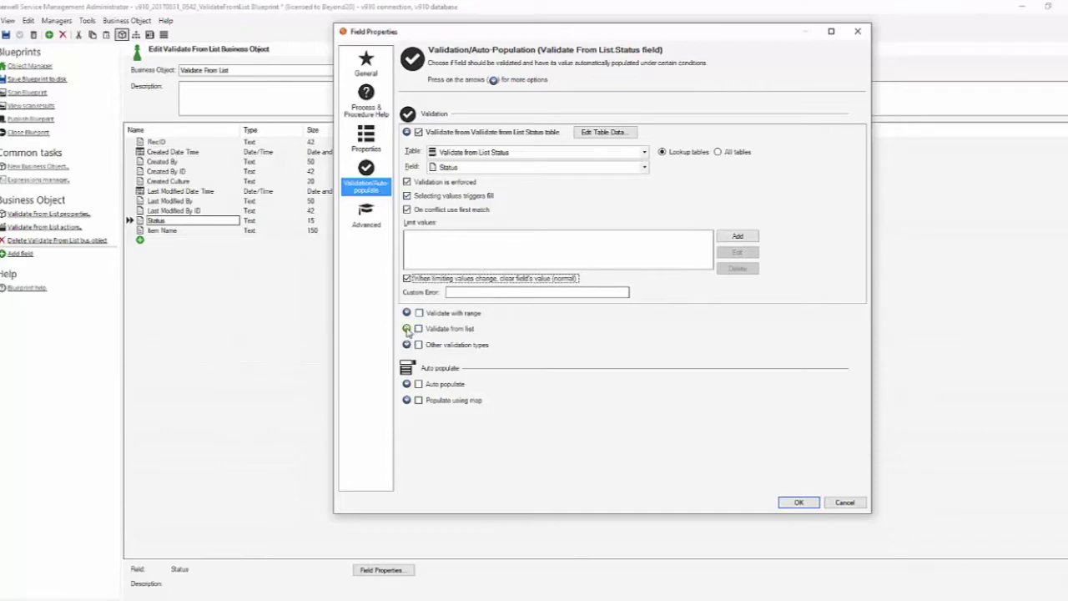
pyautogui.click(421, 329)
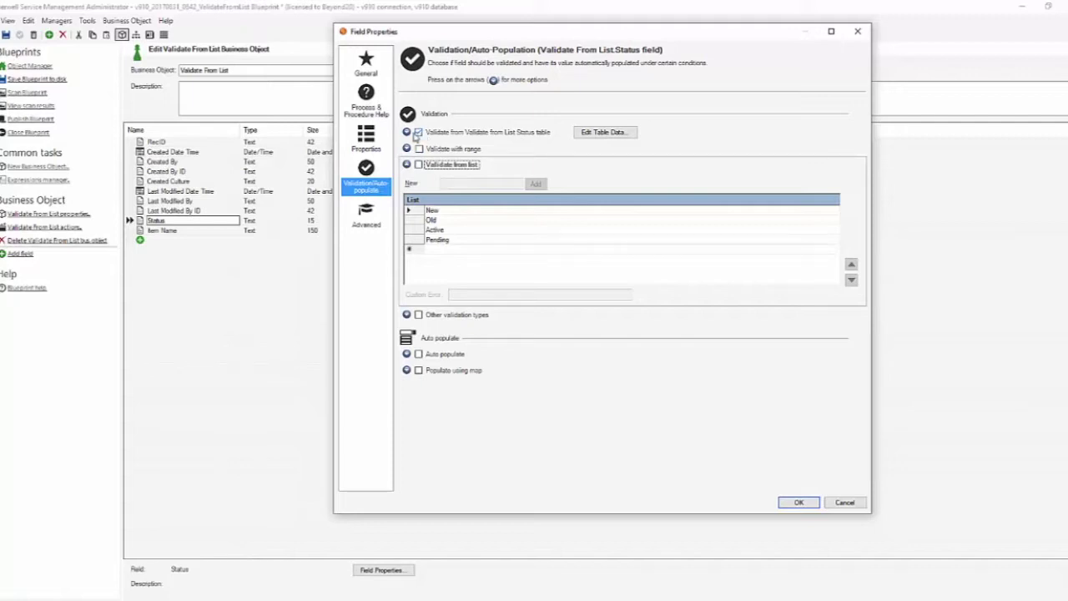
pyautogui.click(419, 132)
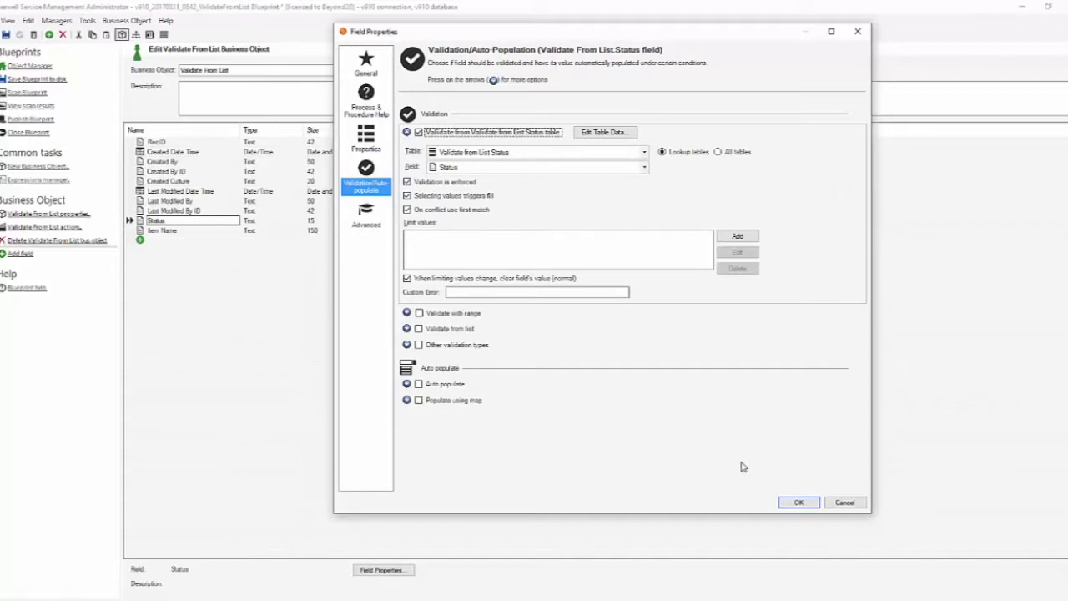
pyautogui.click(788, 505)
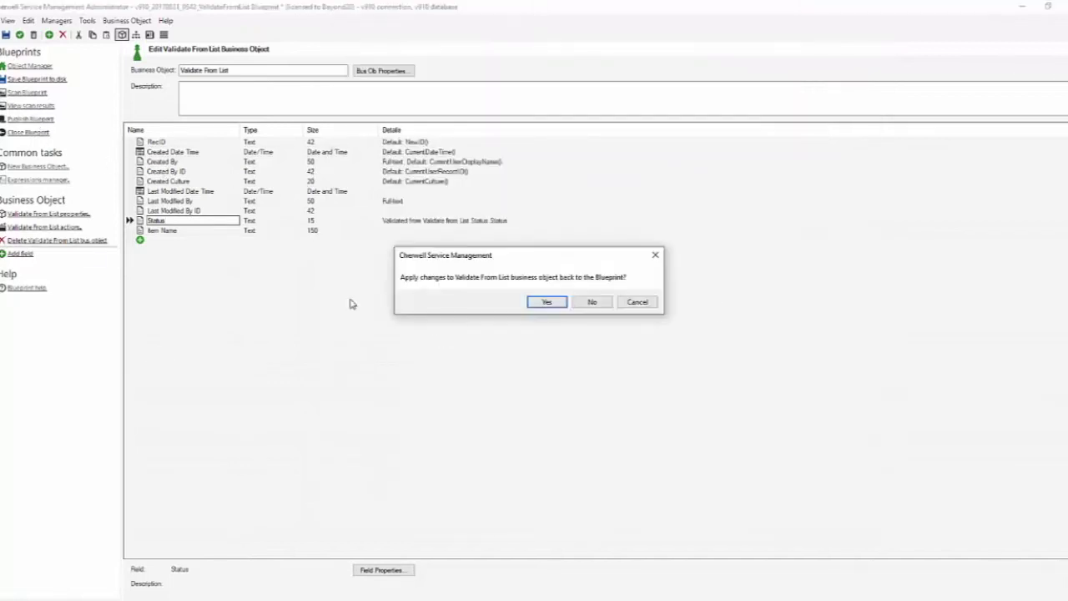
# Publish the Validate From List blueprint with conflicts ignored, accepting the error-free scan.
pyautogui.click(547, 302)
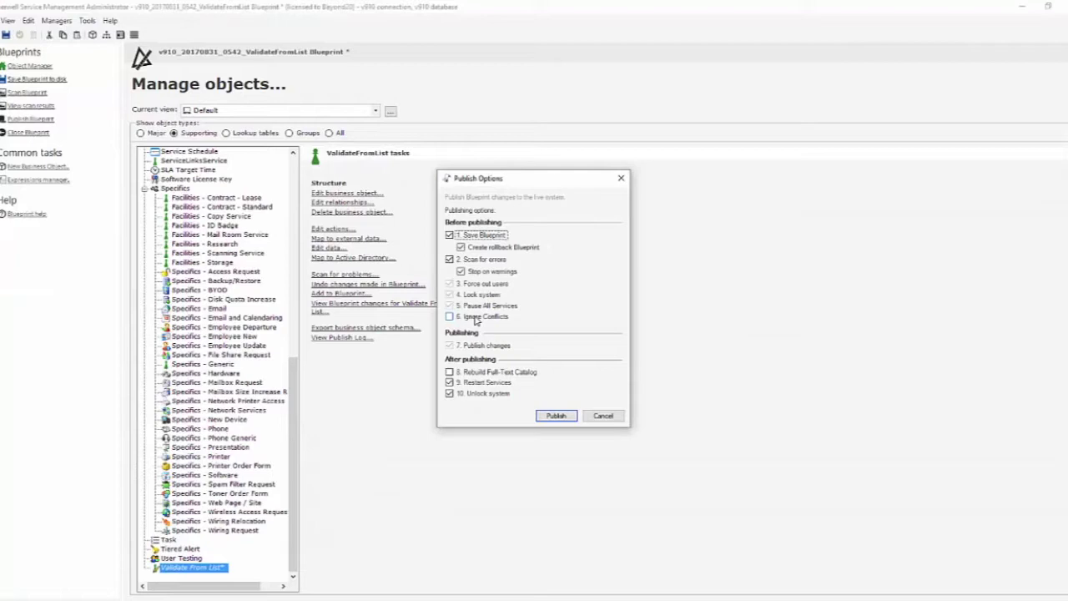
pyautogui.click(476, 318)
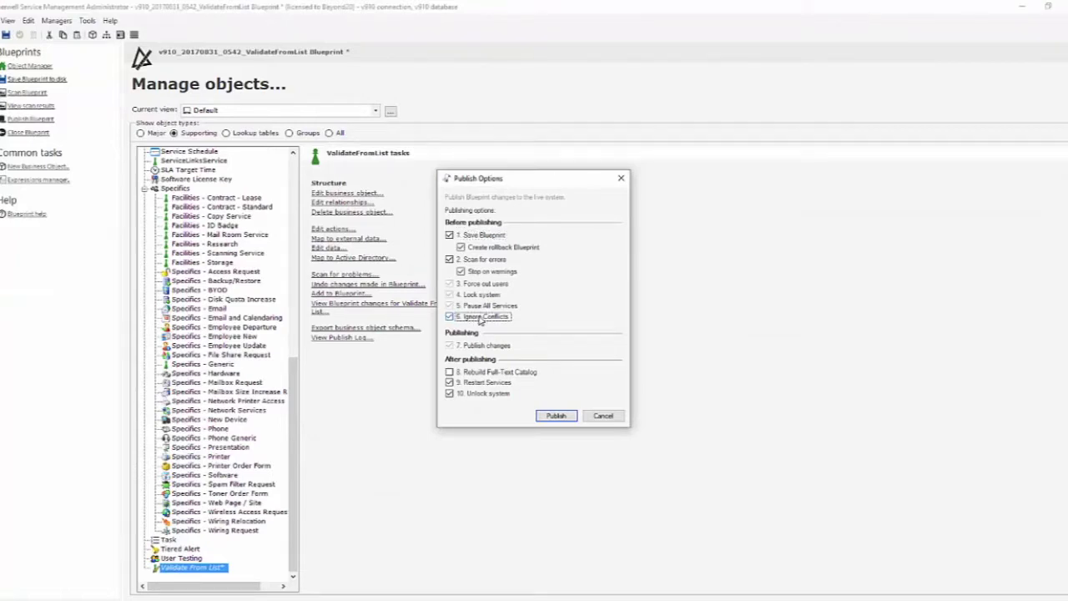
pyautogui.click(550, 417)
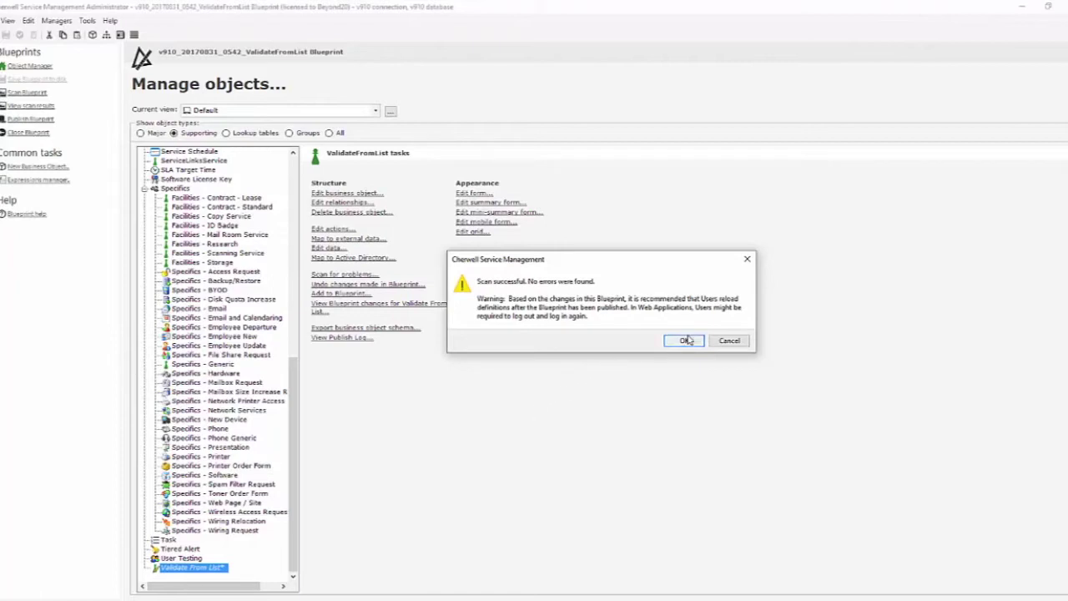
pyautogui.click(685, 341)
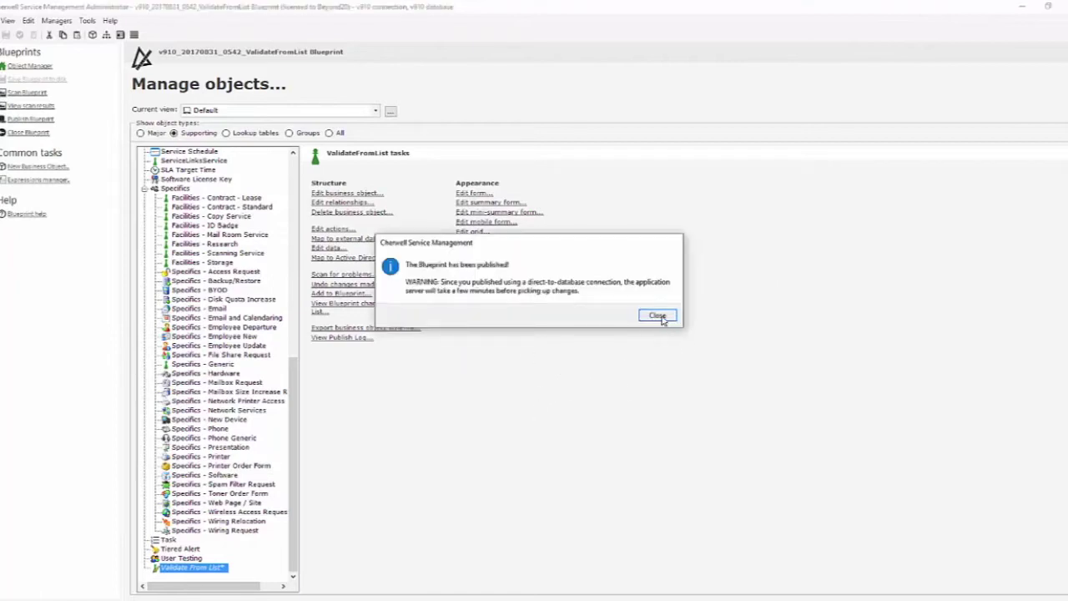
pyautogui.click(666, 321)
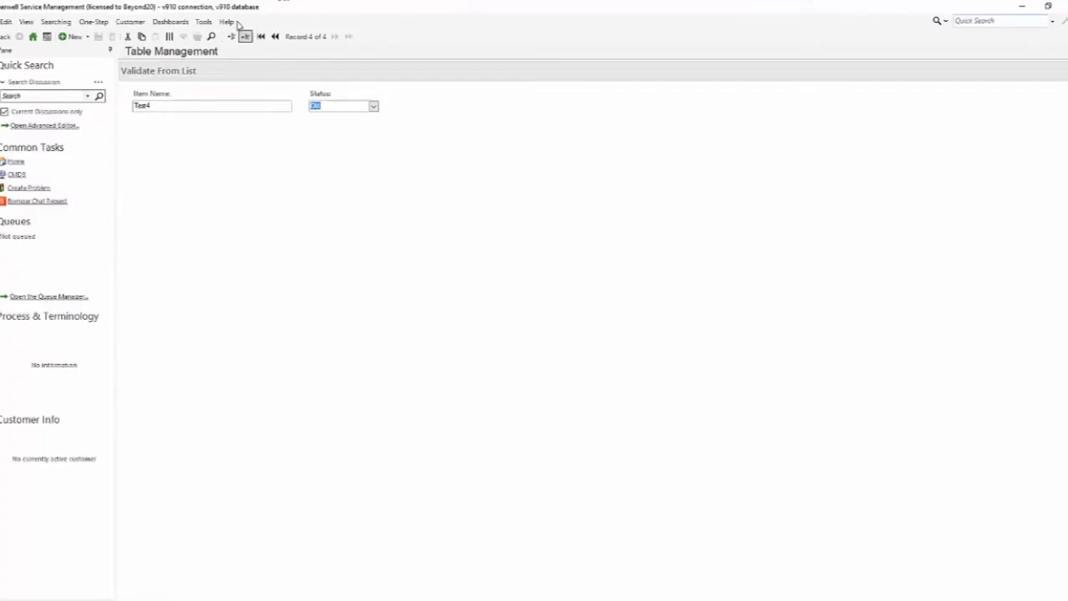
pyautogui.click(229, 23)
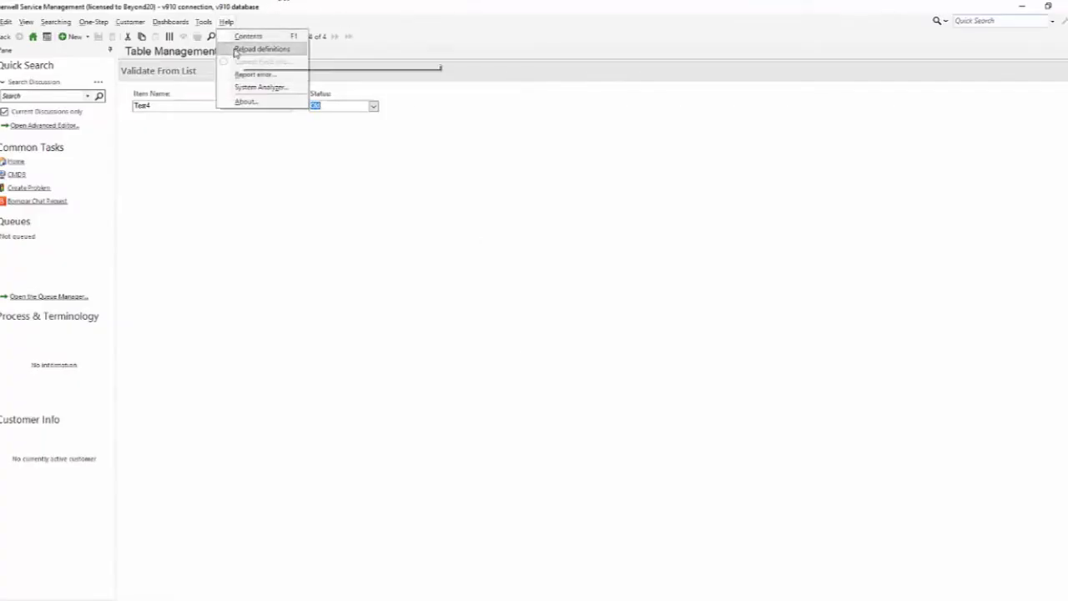
# Reload definitions and show the Validate From List table in Table Management.
pyautogui.click(238, 50)
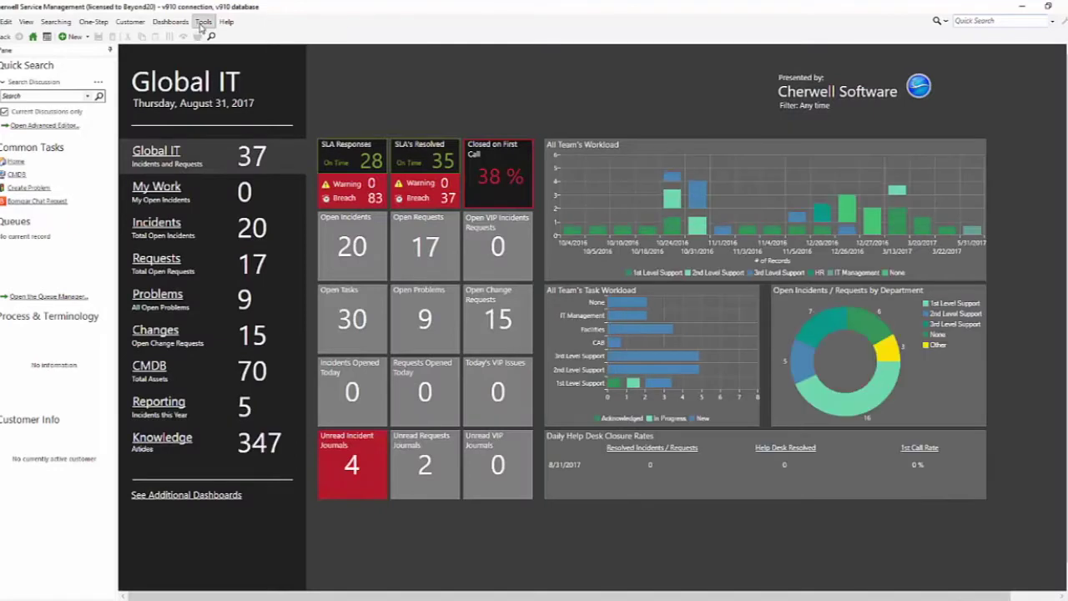
pyautogui.click(200, 28)
pyautogui.click(242, 151)
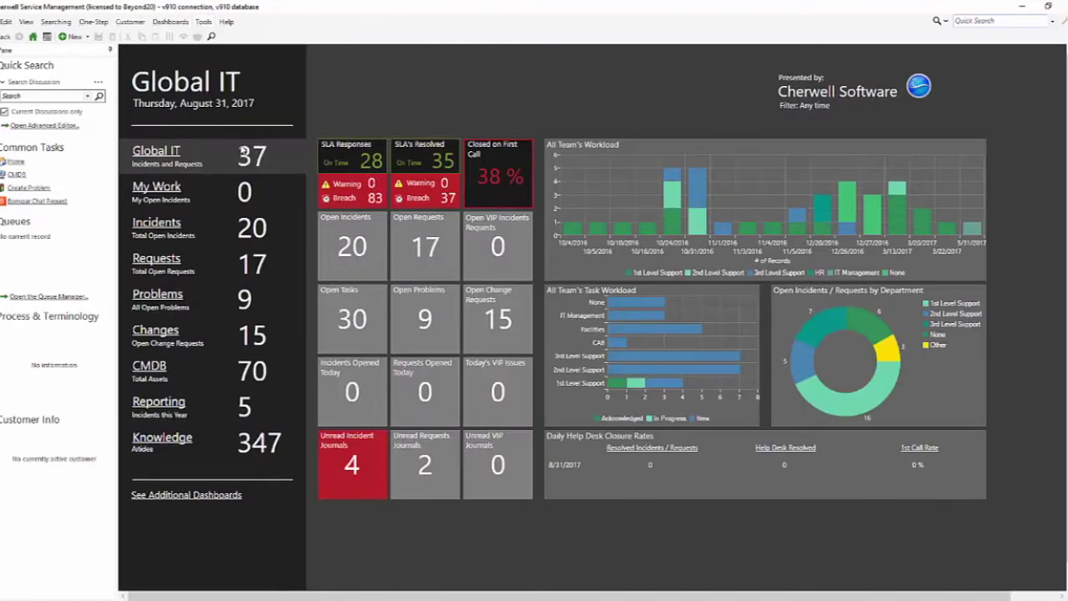
pyautogui.click(216, 72)
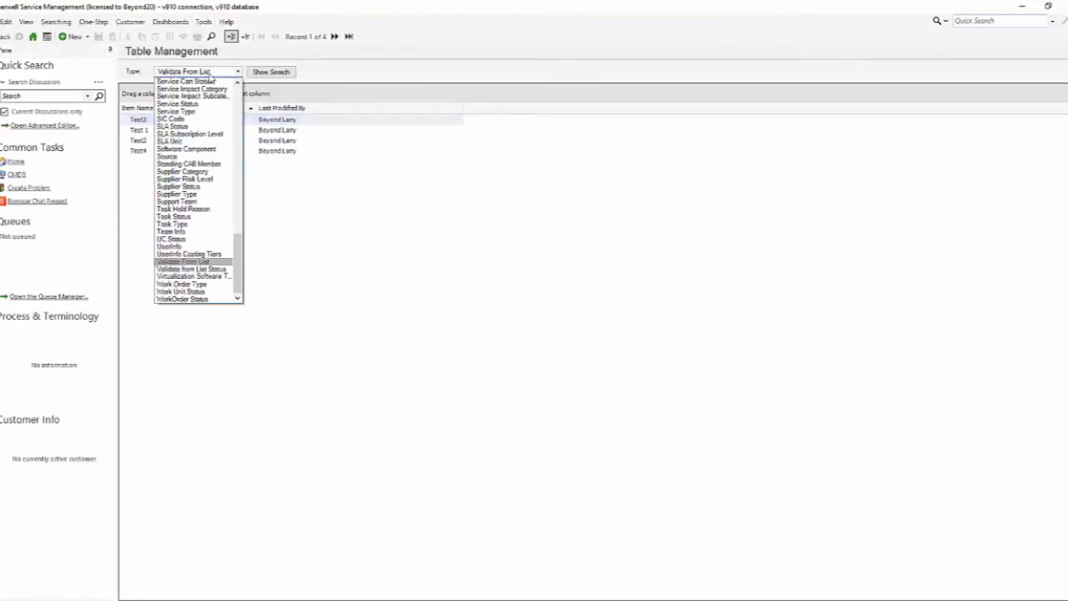
pyautogui.click(212, 264)
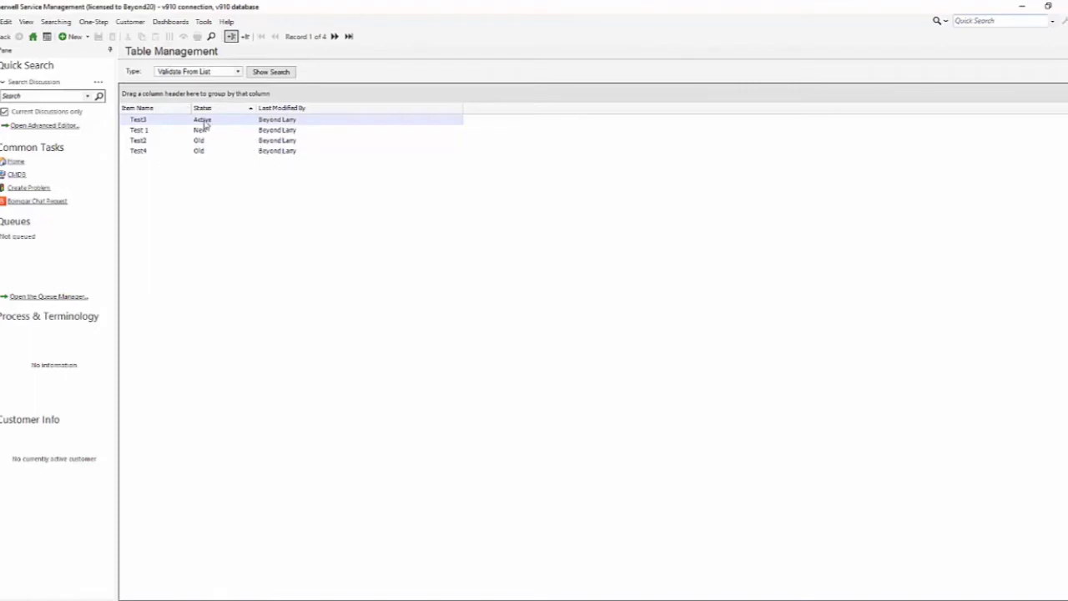
# Add a Validate From List item 'Test5' with status Active and save it.
pyautogui.click(69, 38)
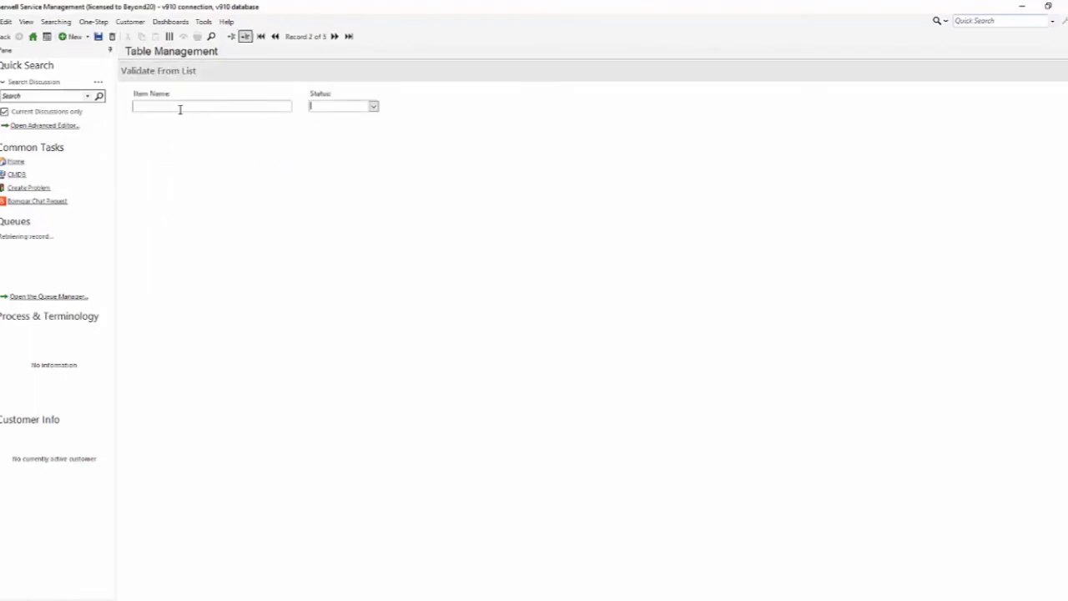
pyautogui.write('Test5')
pyautogui.click(374, 107)
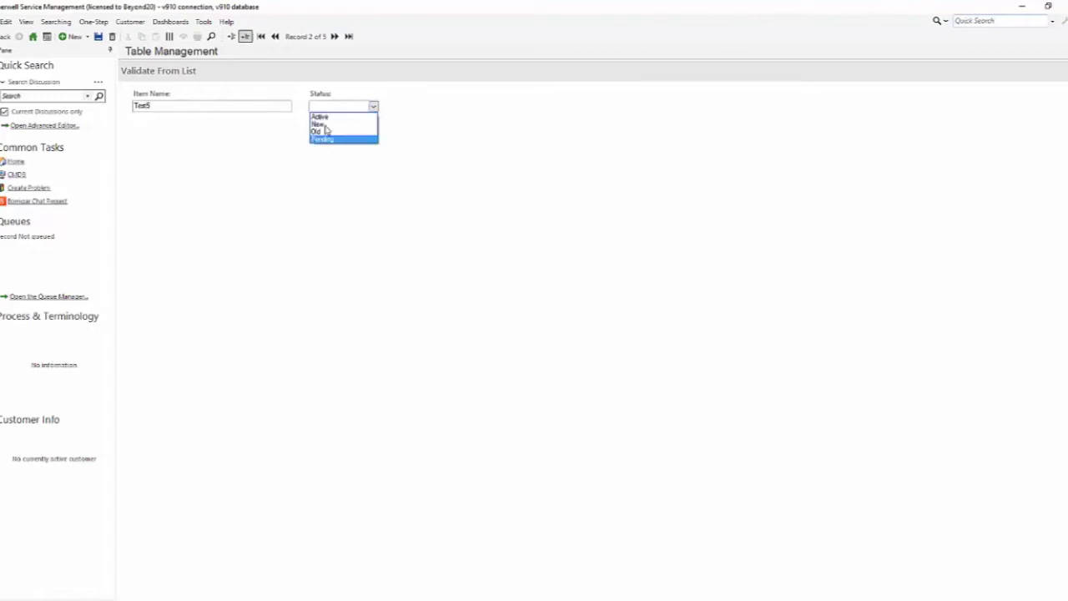
pyautogui.click(320, 117)
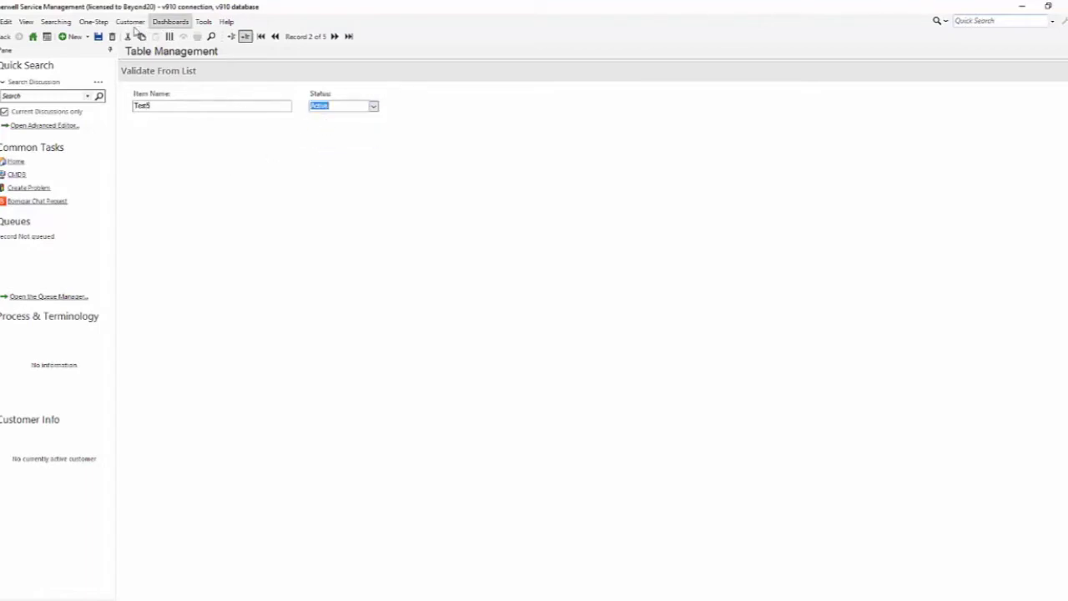
pyautogui.click(98, 37)
# Return to the item list and reopen Table Management's table type list.
pyautogui.click(230, 36)
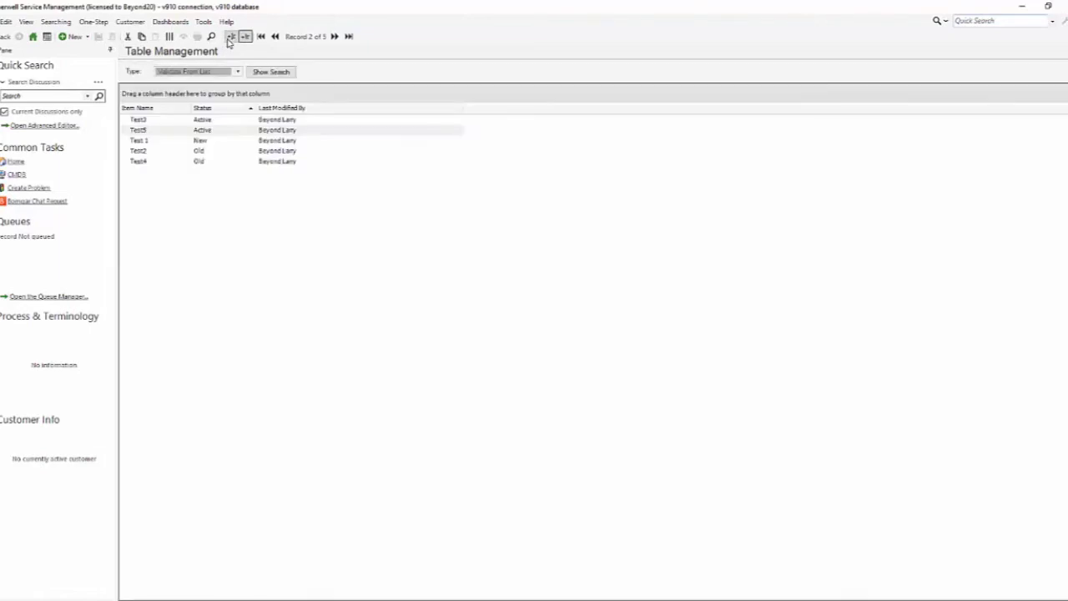
pyautogui.click(204, 21)
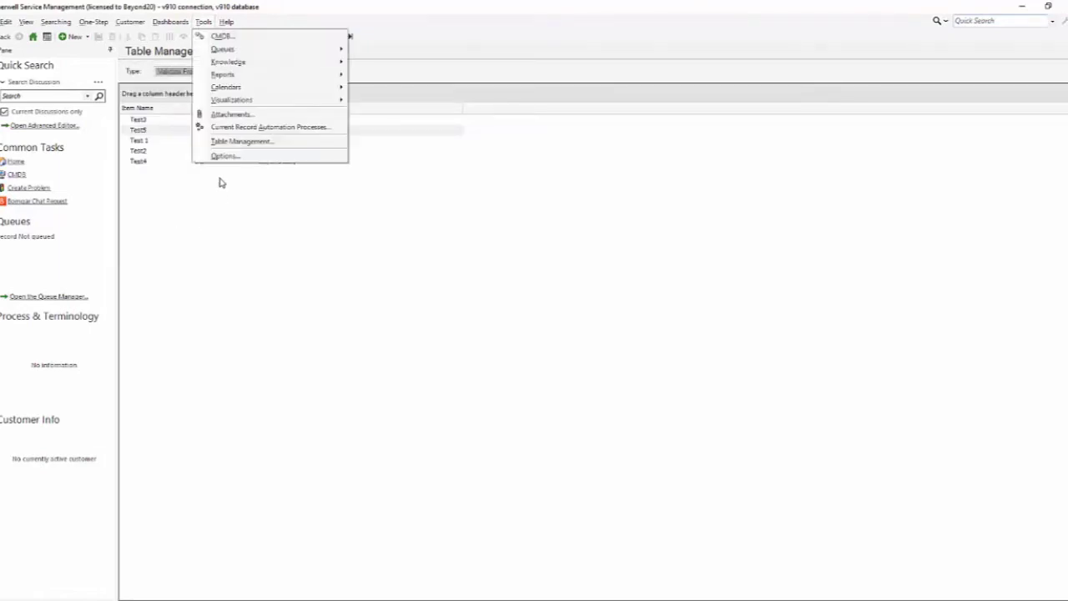
pyautogui.click(230, 143)
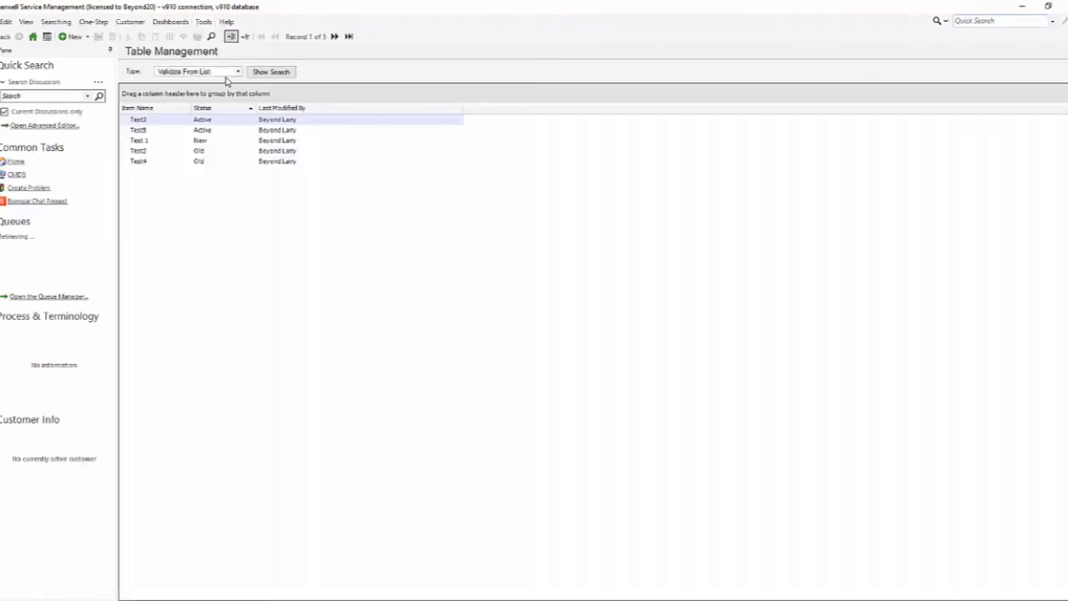
pyautogui.click(226, 73)
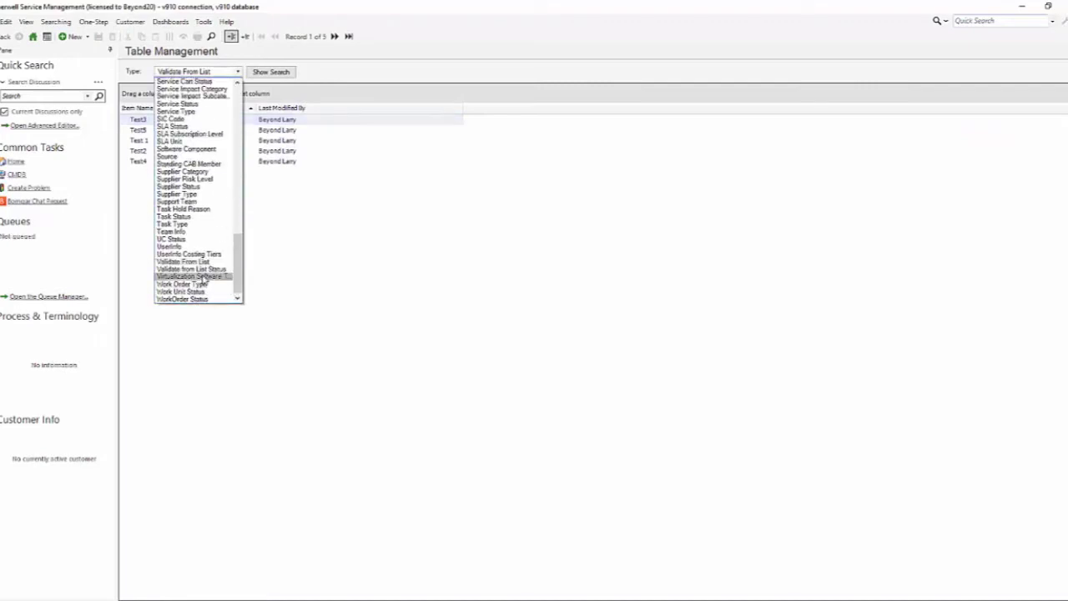
# Add 'Yay' to the Validate from List Status table, then return to Validate From List.
pyautogui.click(203, 269)
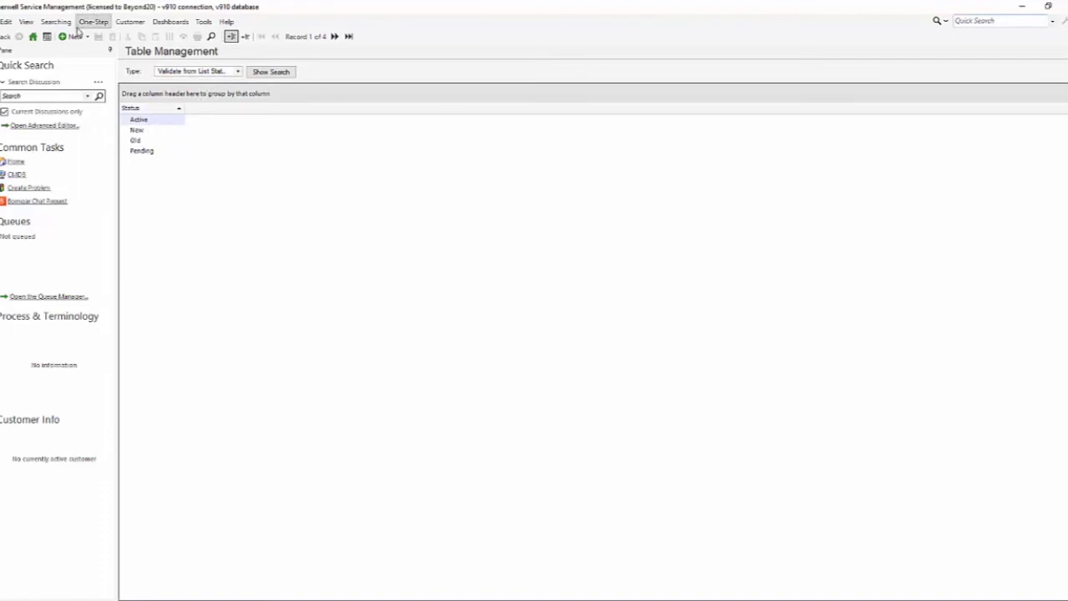
pyautogui.click(73, 38)
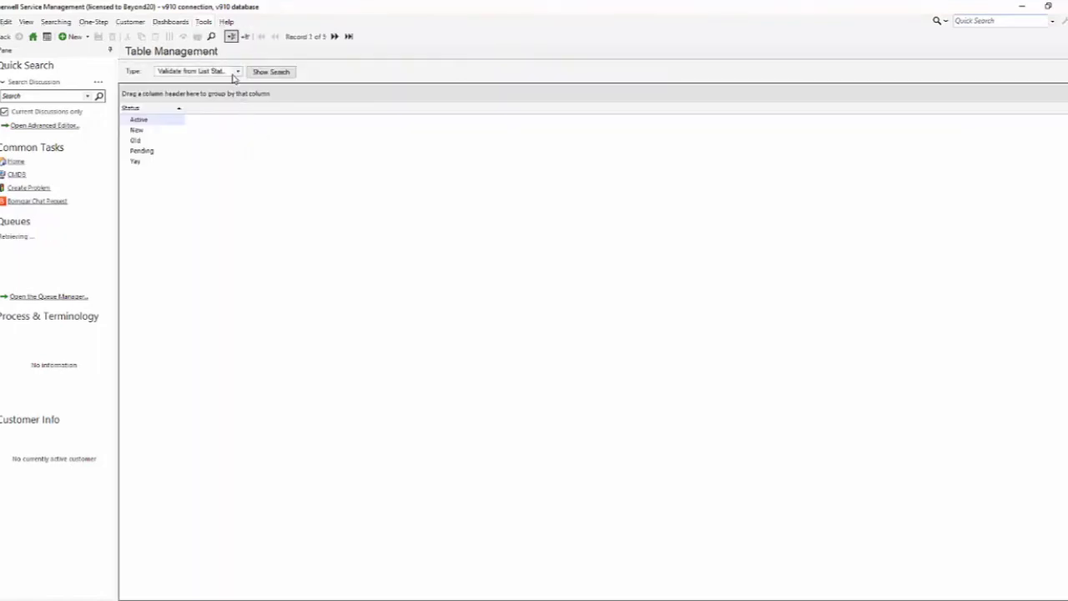
pyautogui.click(235, 72)
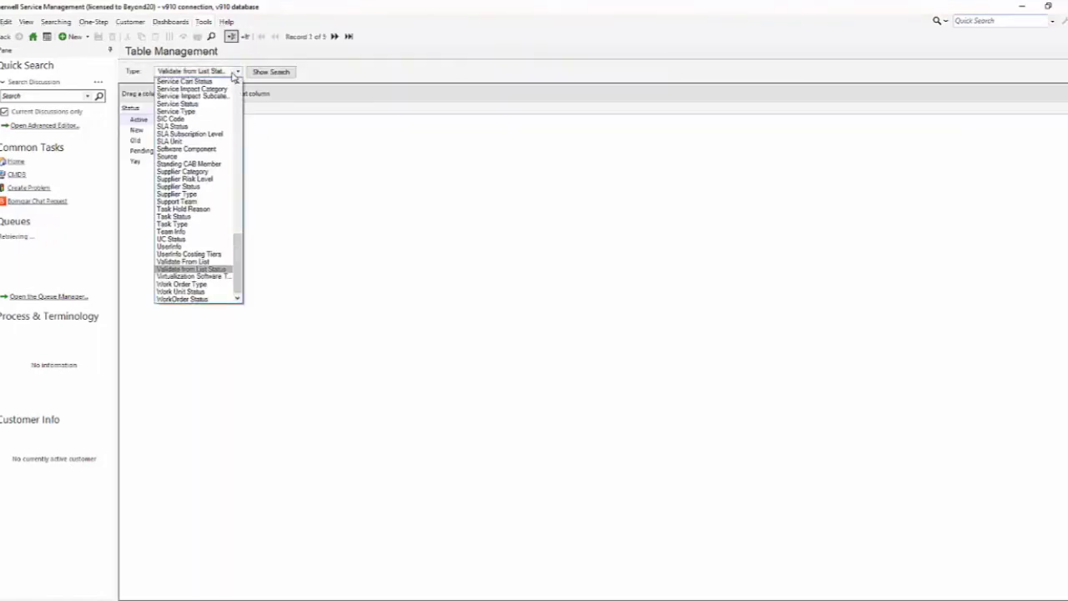
pyautogui.click(213, 261)
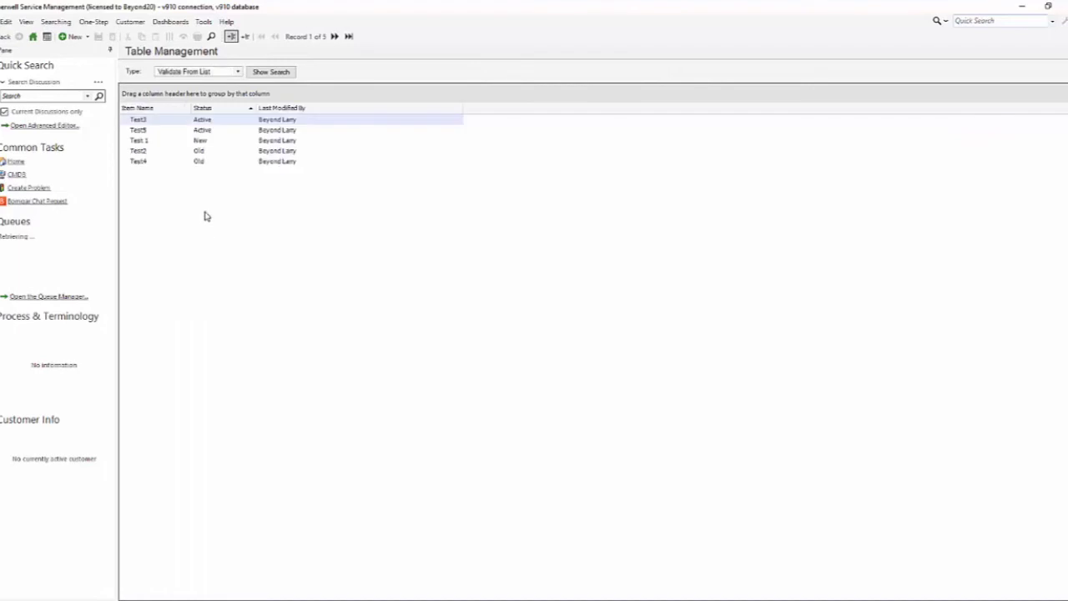
# Create item 'Item6' with status Pending and save it.
pyautogui.click(74, 37)
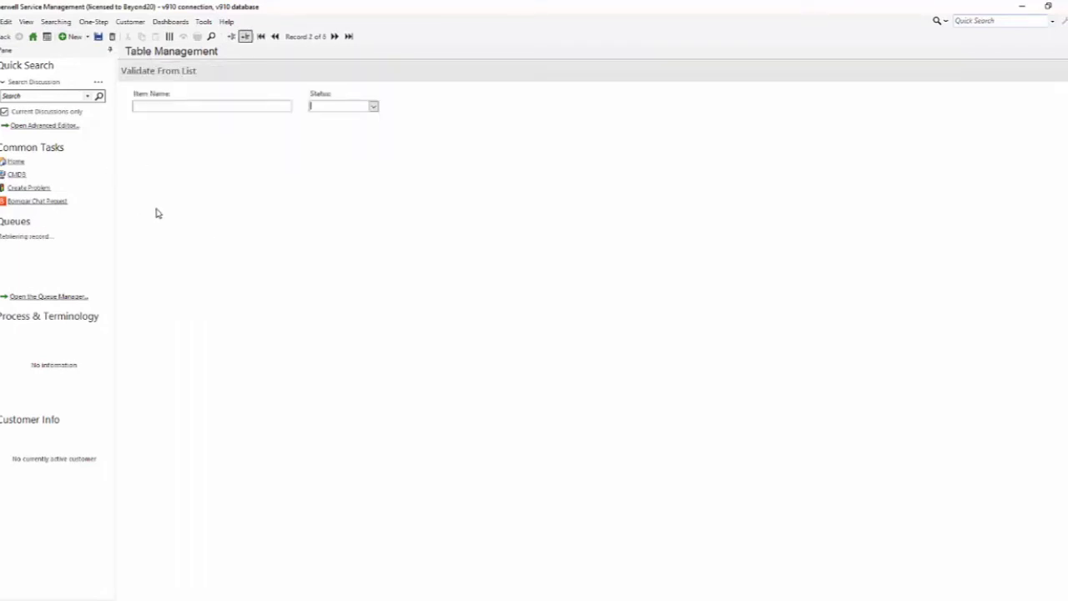
pyautogui.click(198, 108)
pyautogui.click(373, 106)
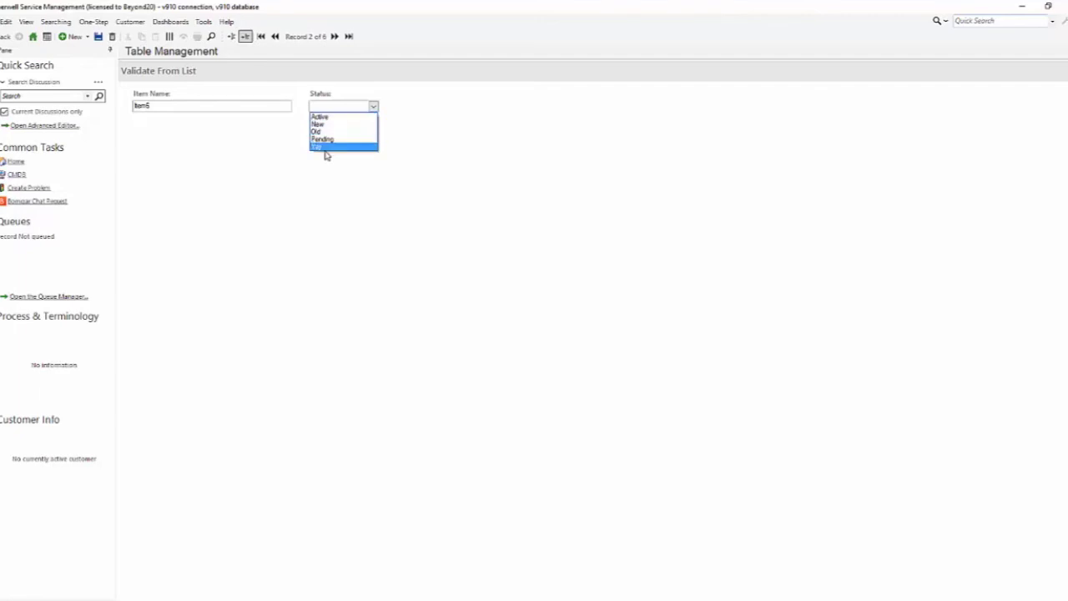
pyautogui.click(332, 139)
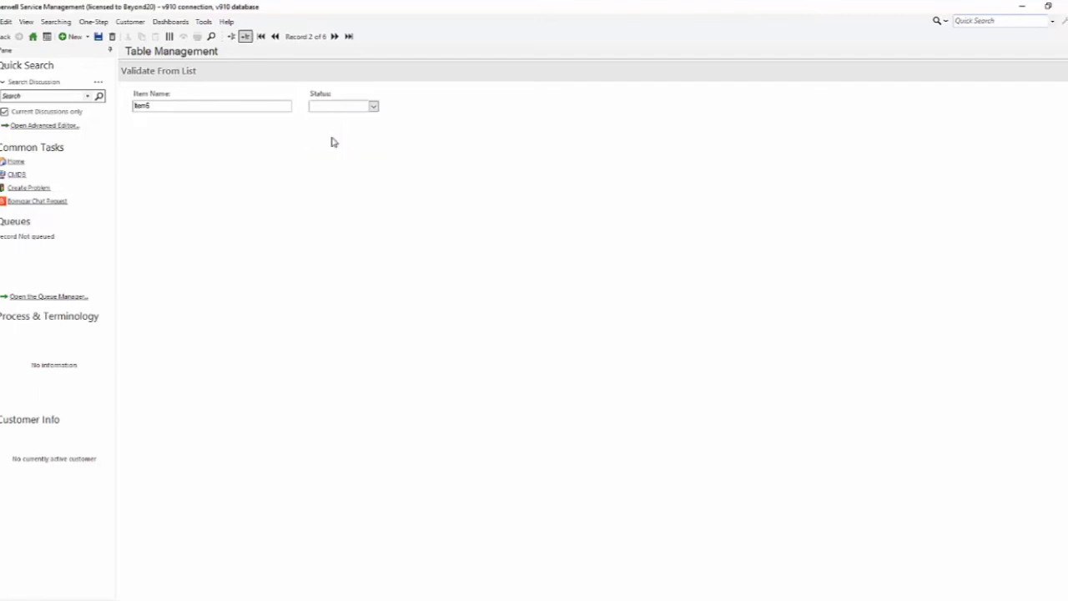
pyautogui.click(100, 38)
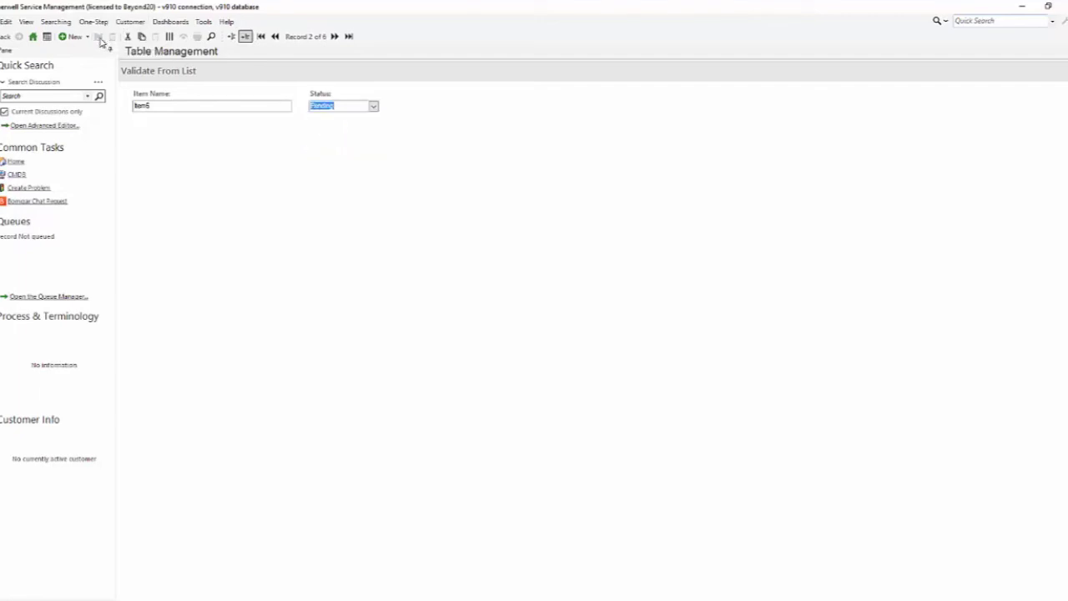